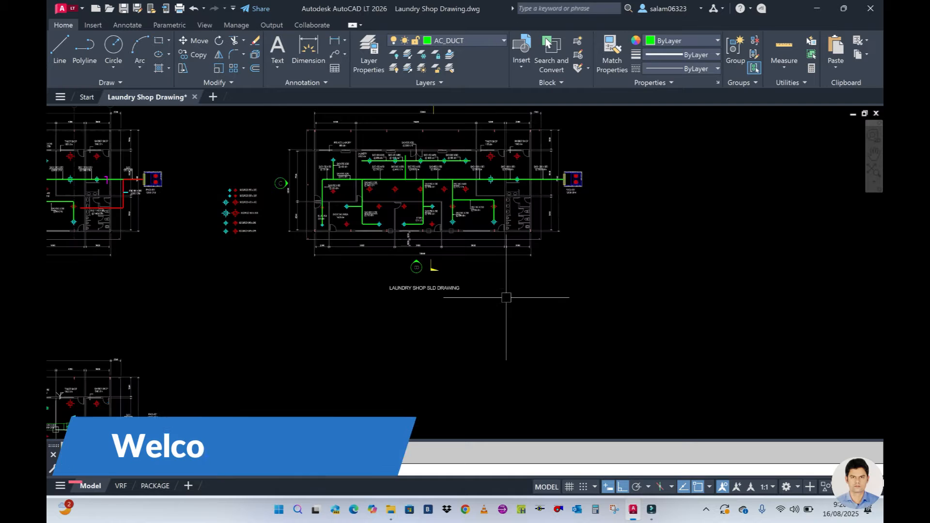
scroll(589, 356, "up", 2)
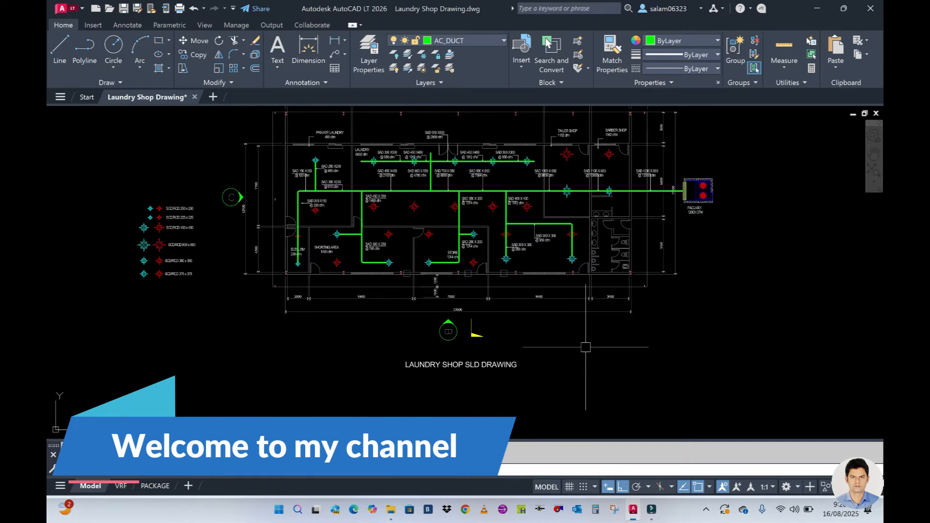
middle_click_drag(594, 335, 595, 388)
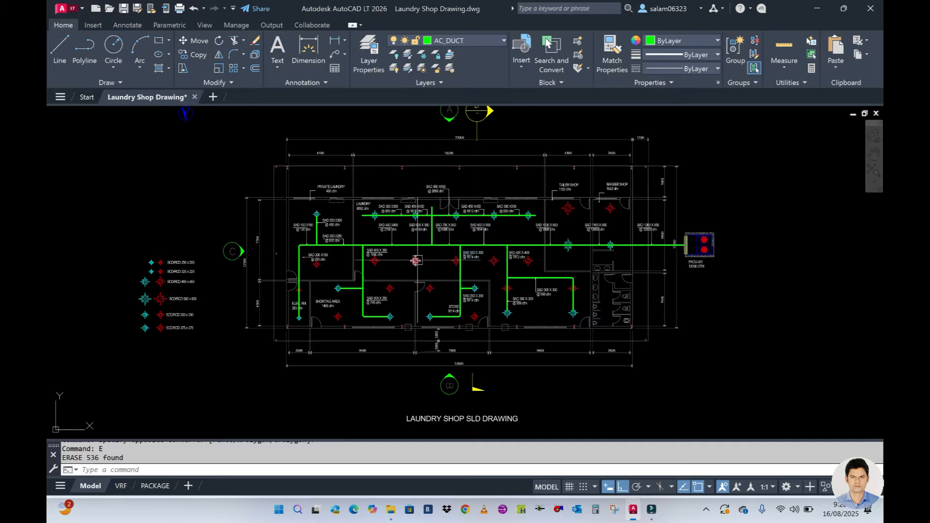
scroll(416, 261, "down", 1)
scroll(416, 261, "up", 1)
scroll(582, 265, "up", 2)
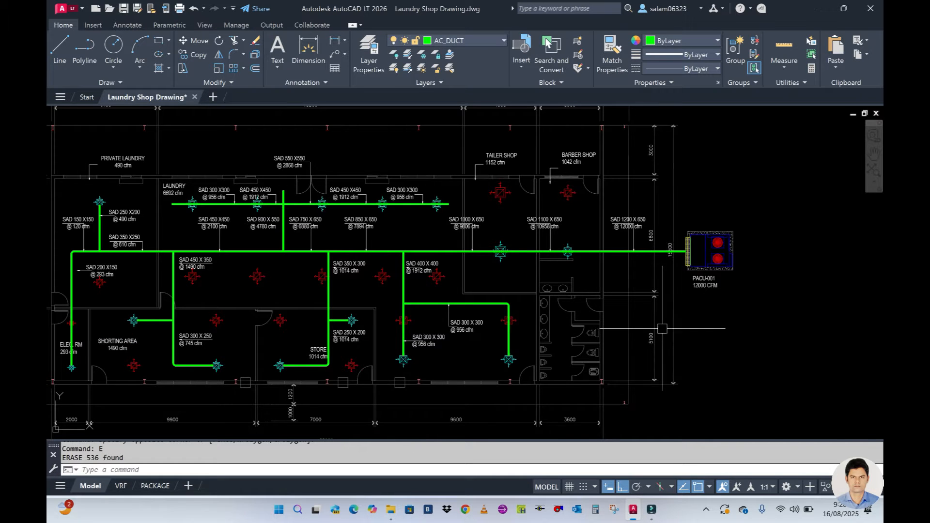
scroll(662, 329, "down", 2)
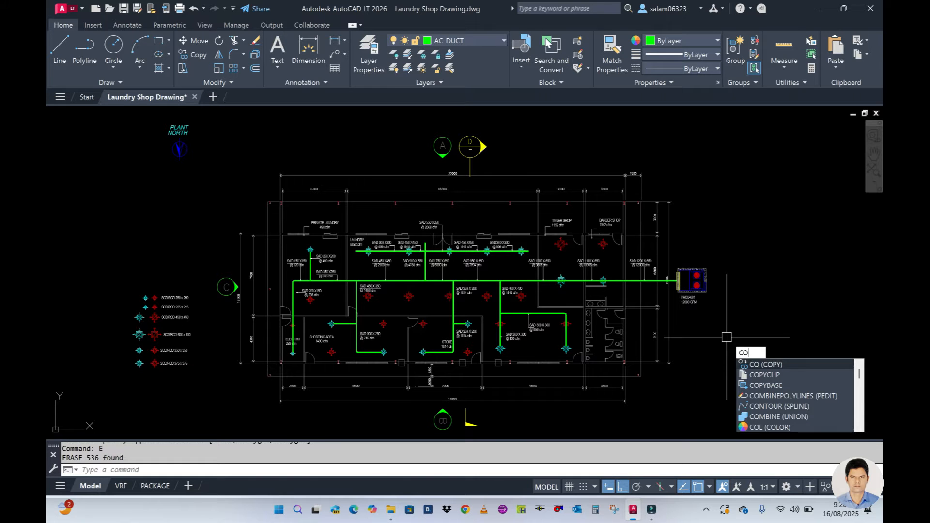
- Copy the entire Laundry Shop SLD drawing, including its legend and north arrow, straight down into the empty area below the original
key("Return")
scroll(597, 232, "down", 4)
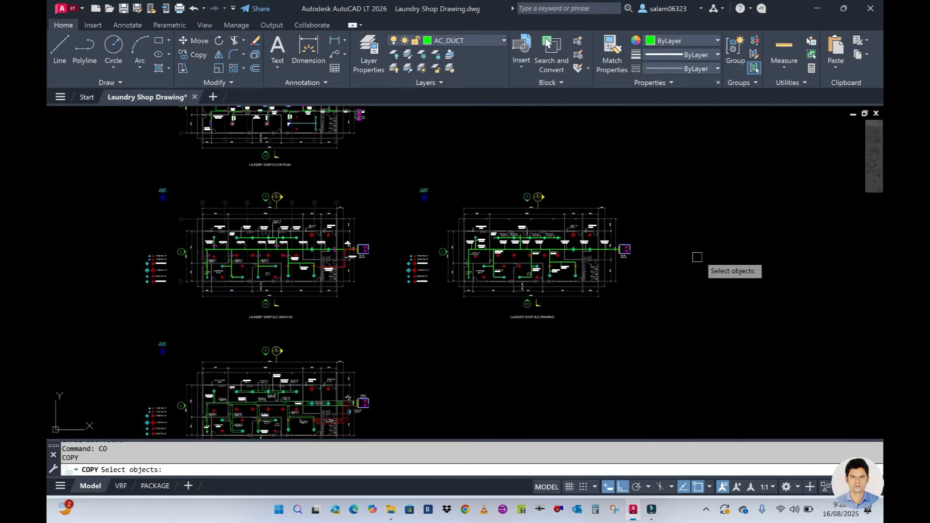
left_click(399, 165)
left_click(683, 345)
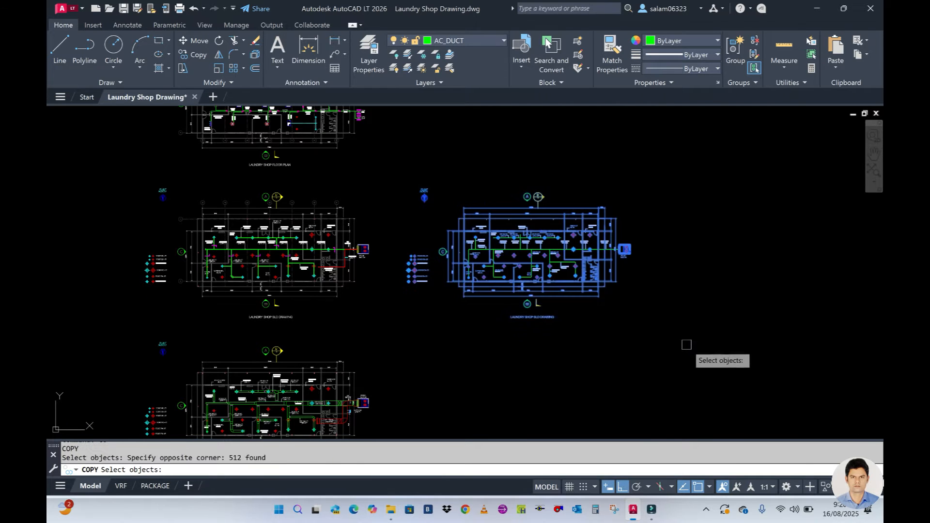
key("Return")
left_click(681, 305)
scroll(682, 310, "down", 4)
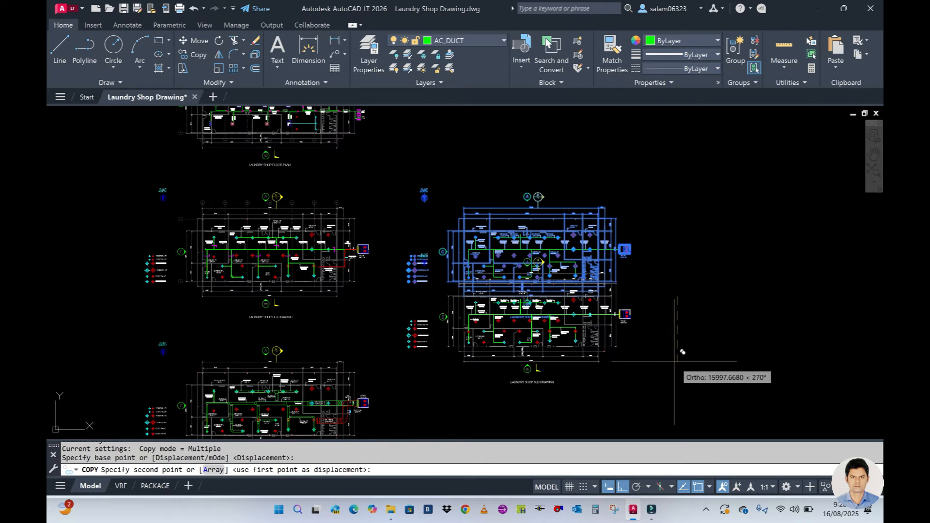
scroll(676, 392, "up", 5)
left_click(666, 379)
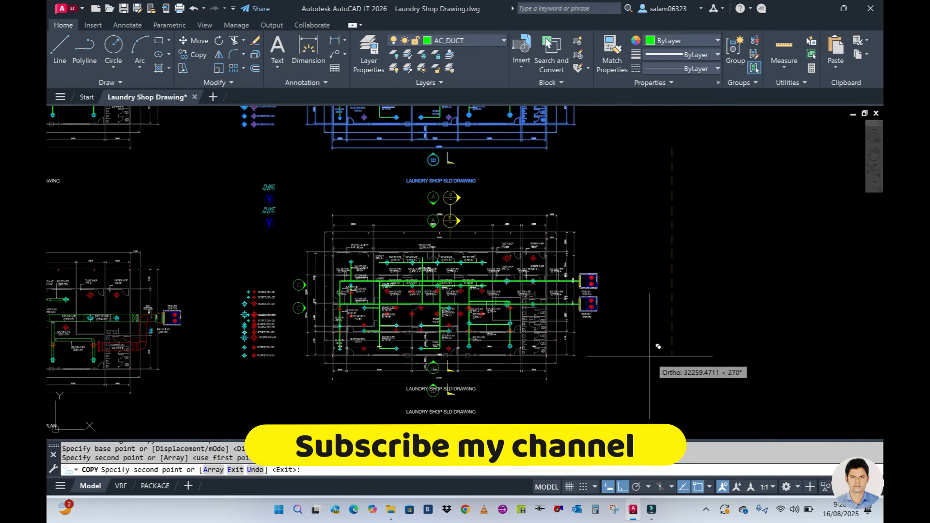
key("Return")
- Explode the main duct polyline and all its branch duct polylines in the copied SLD drawing into plain single lines
scroll(493, 363, "up", 2)
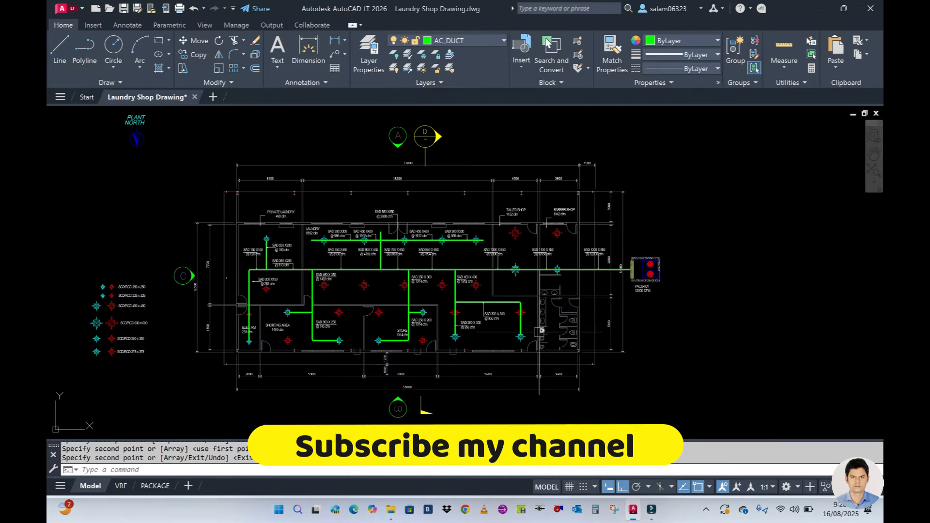
scroll(470, 274, "up", 4)
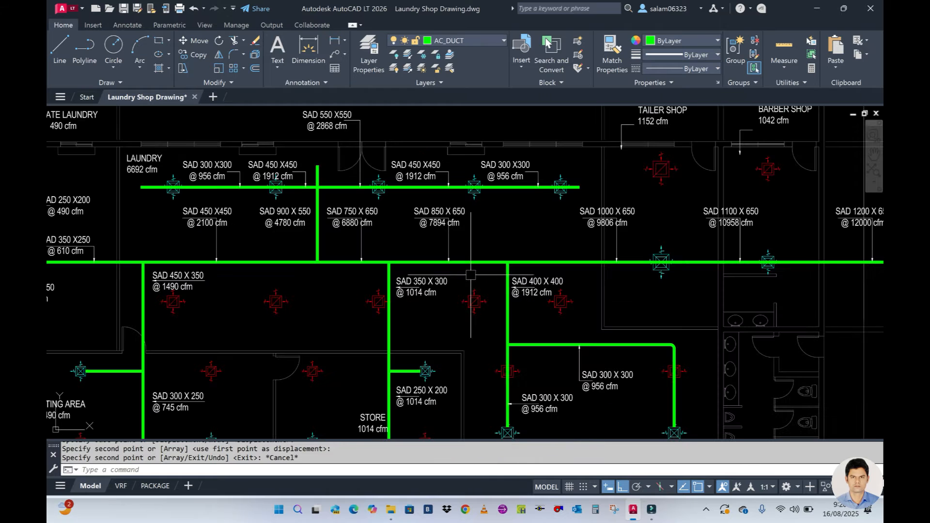
scroll(458, 270, "down", 2)
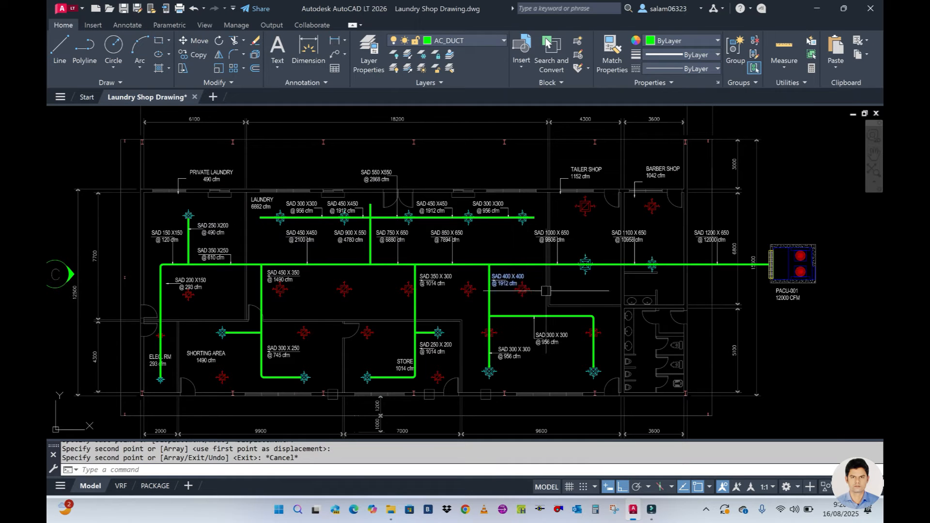
scroll(621, 268, "up", 2)
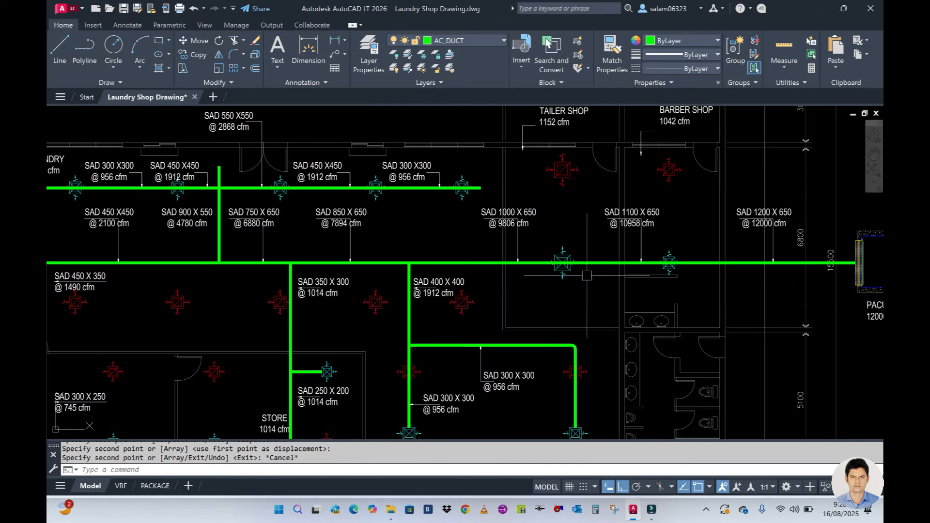
left_click(462, 263)
scroll(526, 306, "down", 2)
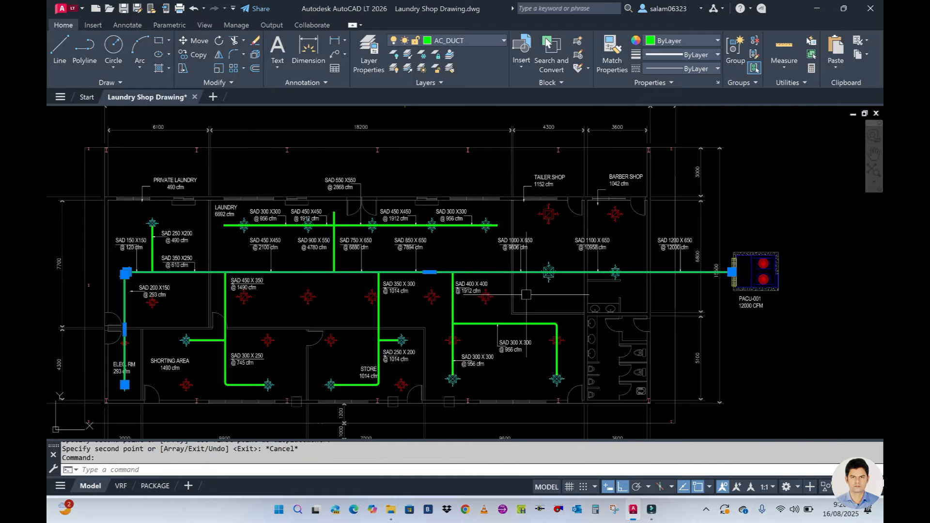
scroll(526, 324, "up", 2)
left_click(526, 325)
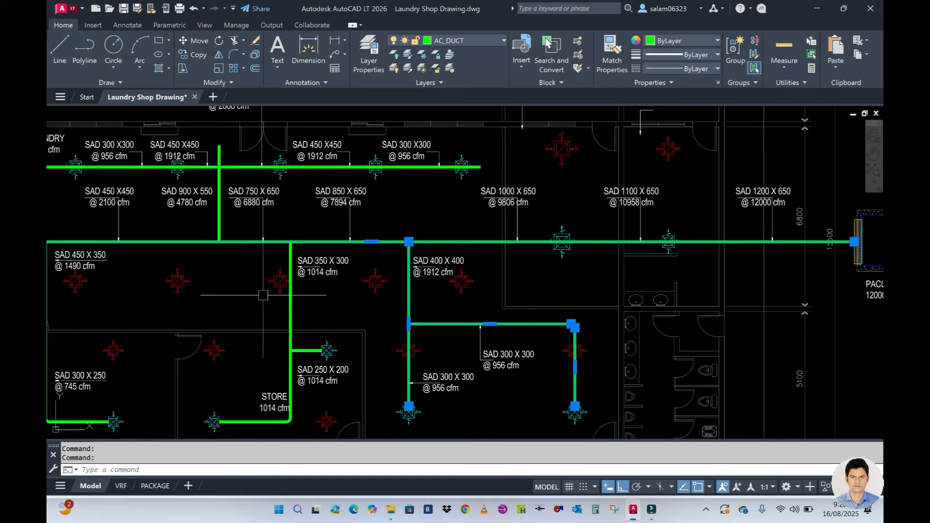
left_click(291, 317)
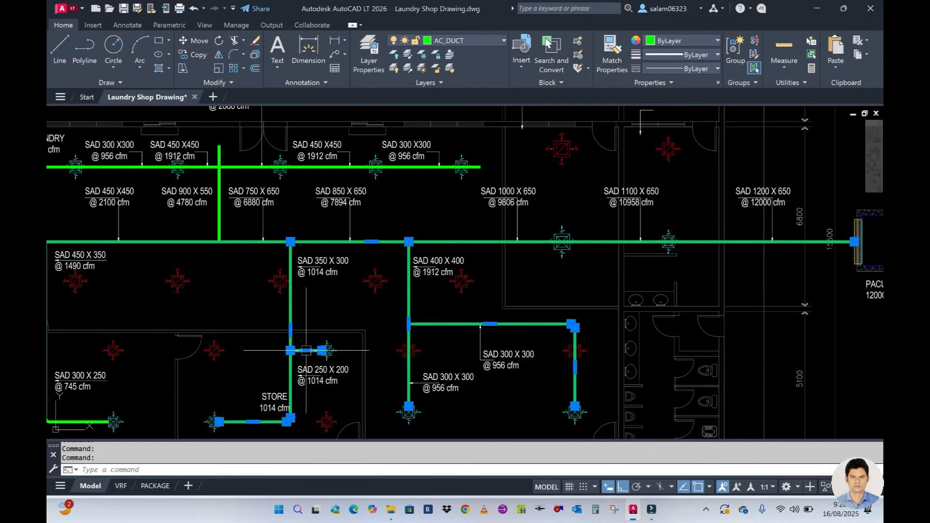
scroll(433, 321, "down", 2)
scroll(302, 263, "up", 2)
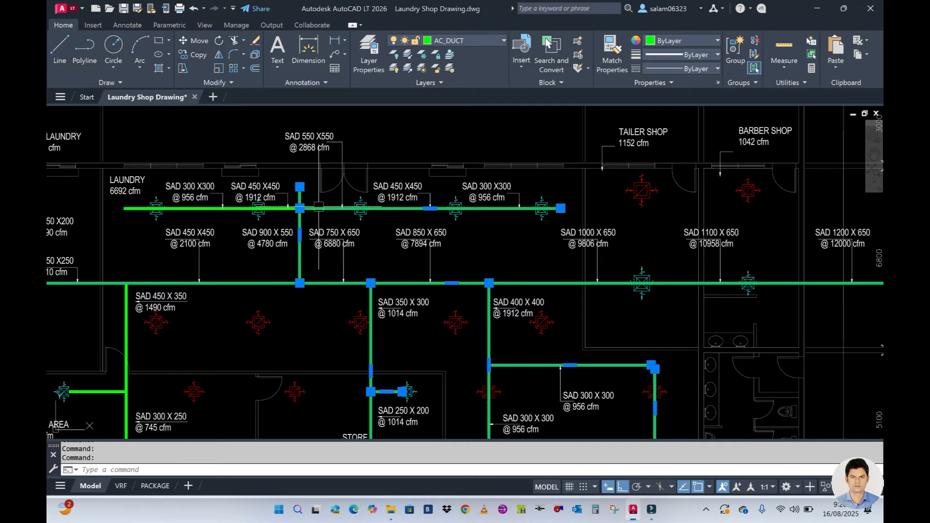
scroll(296, 260, "down", 2)
scroll(268, 211, "up", 3)
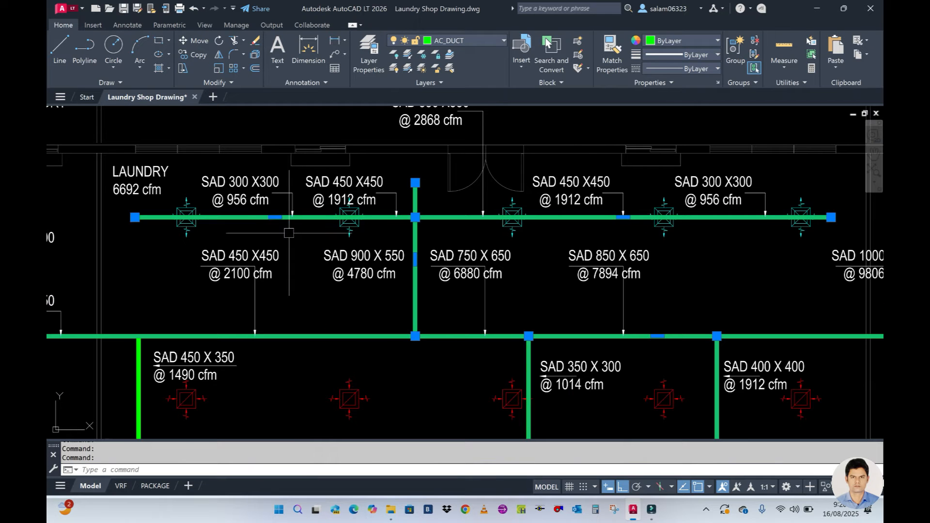
scroll(325, 247, "down", 3)
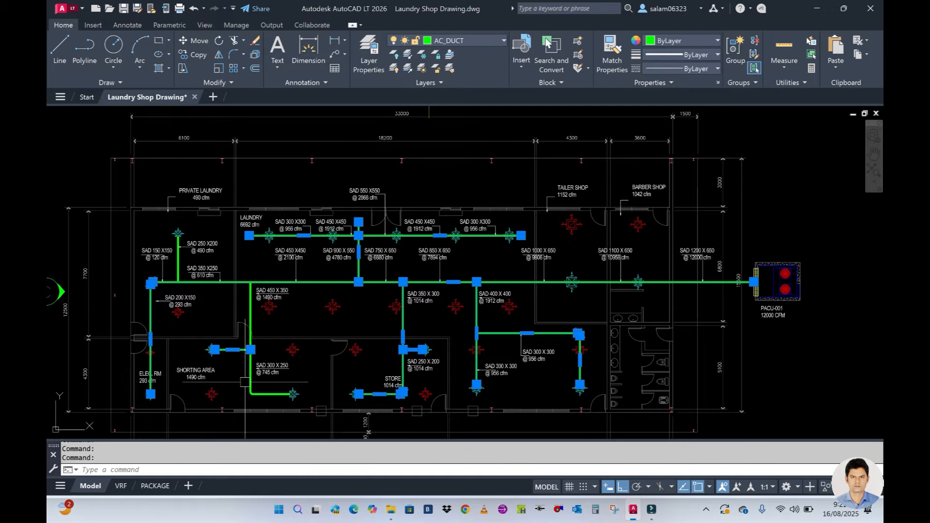
scroll(169, 284, "up", 4)
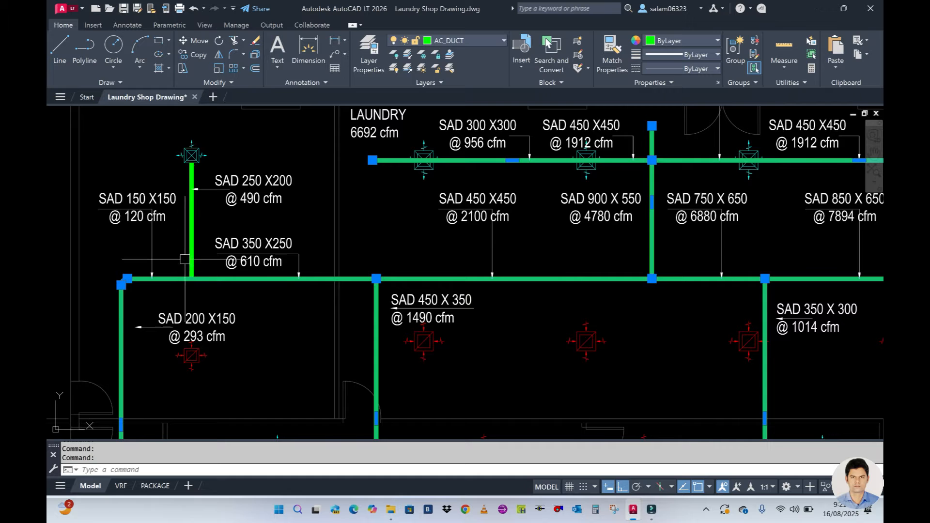
scroll(250, 301, "down", 2)
scroll(395, 332, "down", 2)
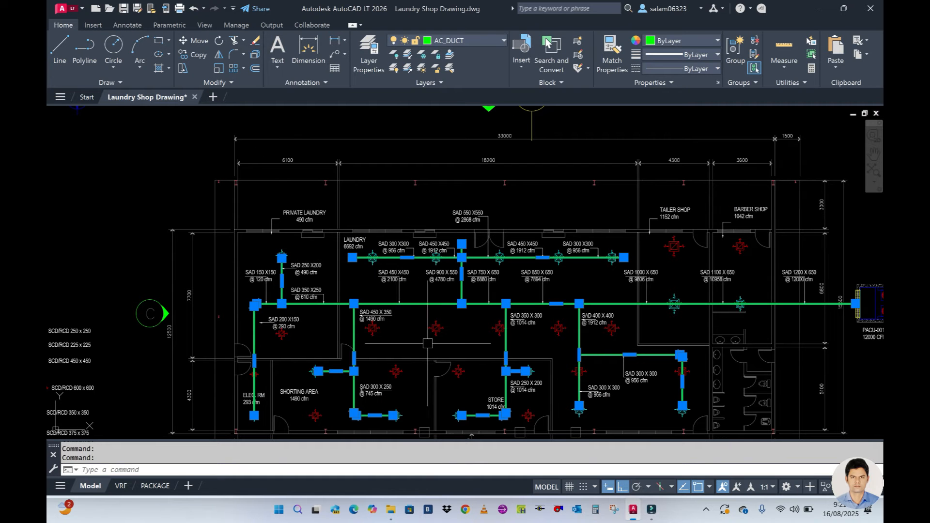
key("Return")
scroll(436, 326, "down", 1)
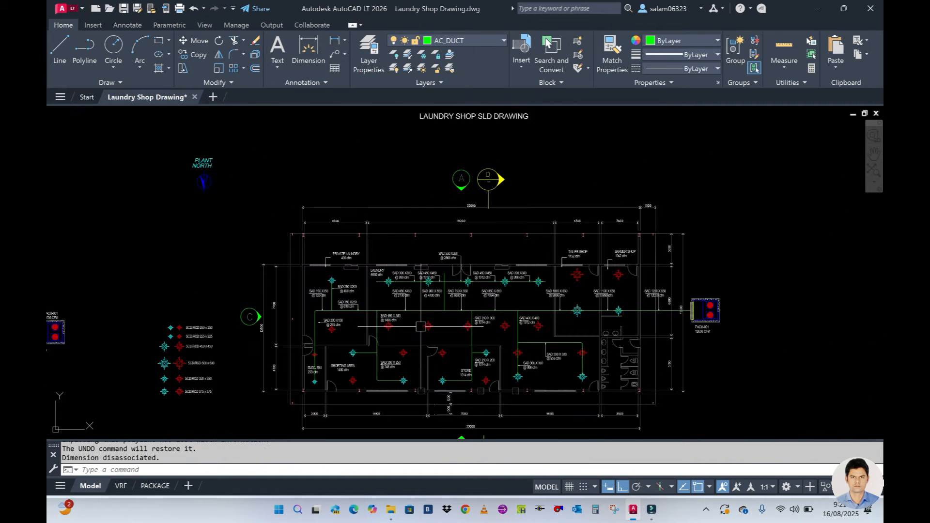
- Offset the main duct centreline near PACU-001 by 1200/2 to both sides to form the 1200 mm wide duct edges
scroll(600, 355, "up", 1)
scroll(559, 309, "up", 2)
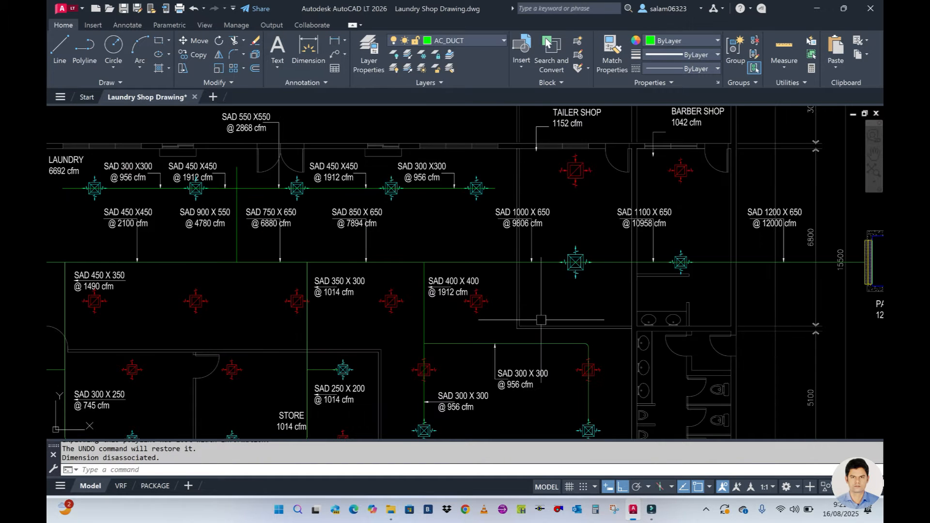
scroll(557, 308, "down", 2)
scroll(687, 278, "up", 3)
middle_click_drag(692, 275, 539, 271)
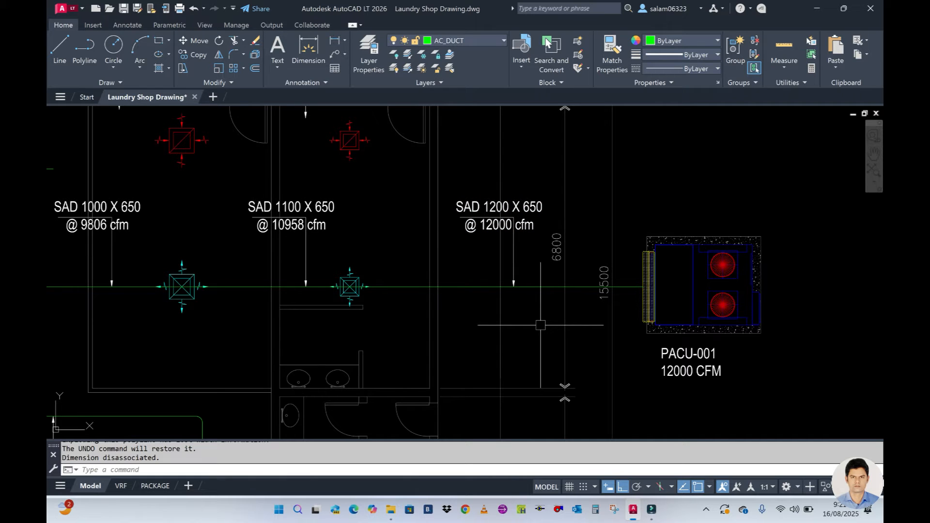
type("o")
key("Return")
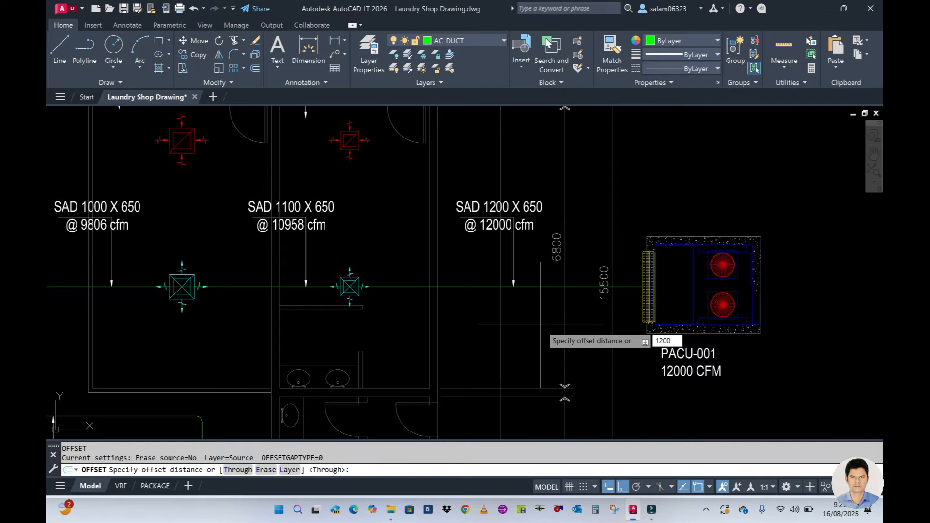
key("Return")
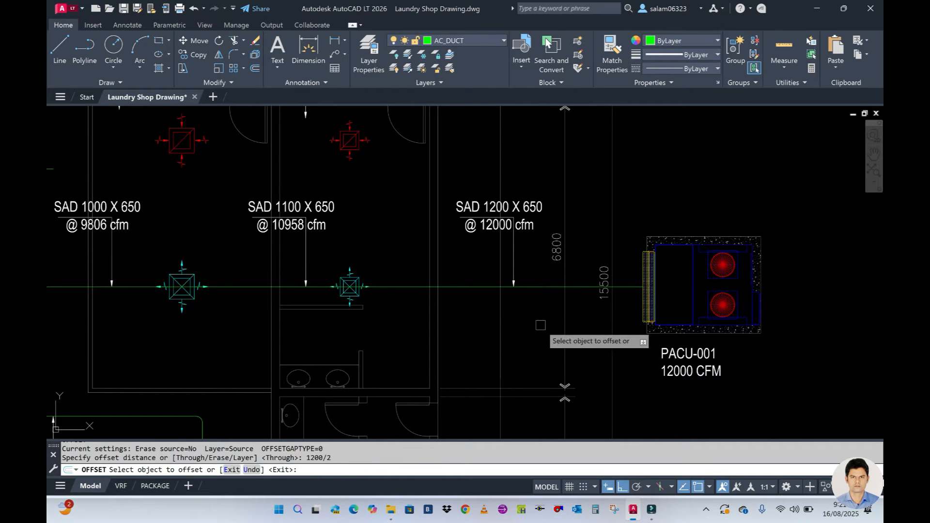
left_click(467, 287)
left_click(467, 265)
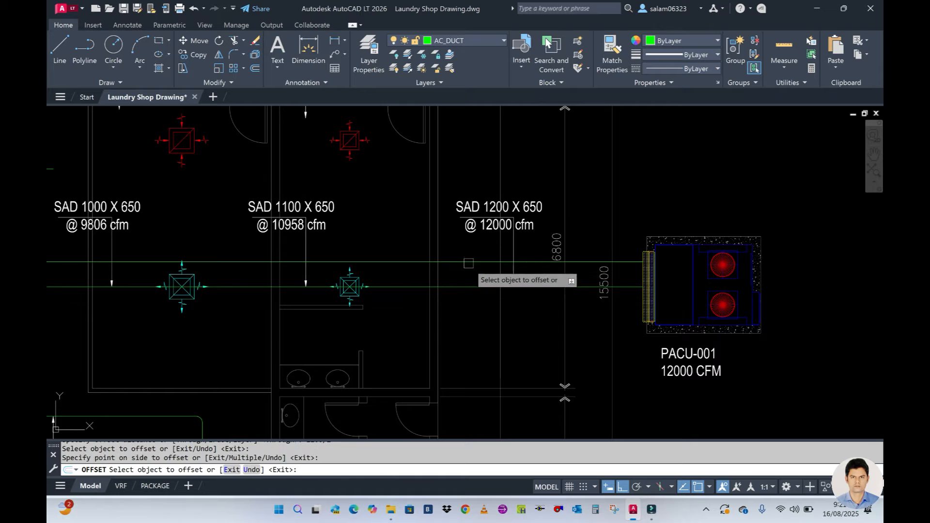
left_click(468, 287)
left_click(469, 321)
key("Escape")
- Draw a vertical construction line across the main duct along the left edge of the supply diffuser below the Barber Shop
scroll(615, 310, "up", 2)
scroll(594, 192, "down", 4)
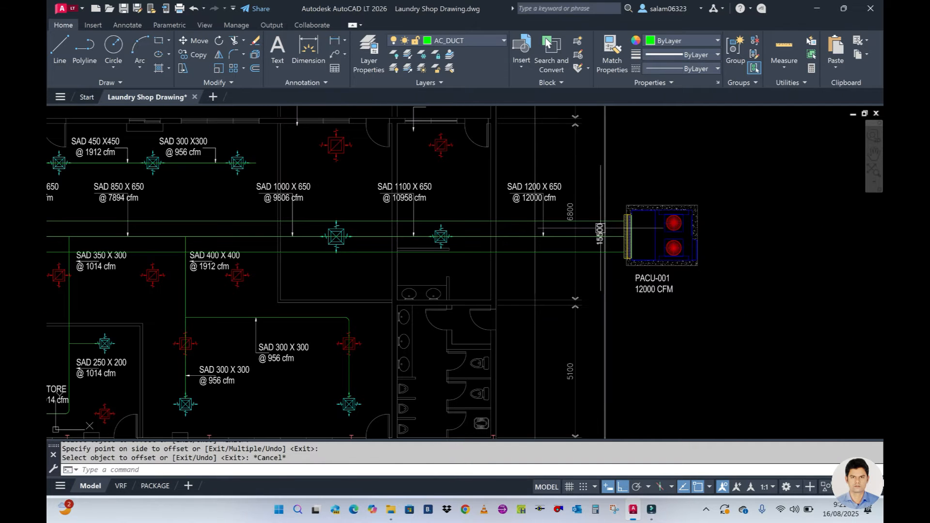
scroll(387, 242, "up", 3)
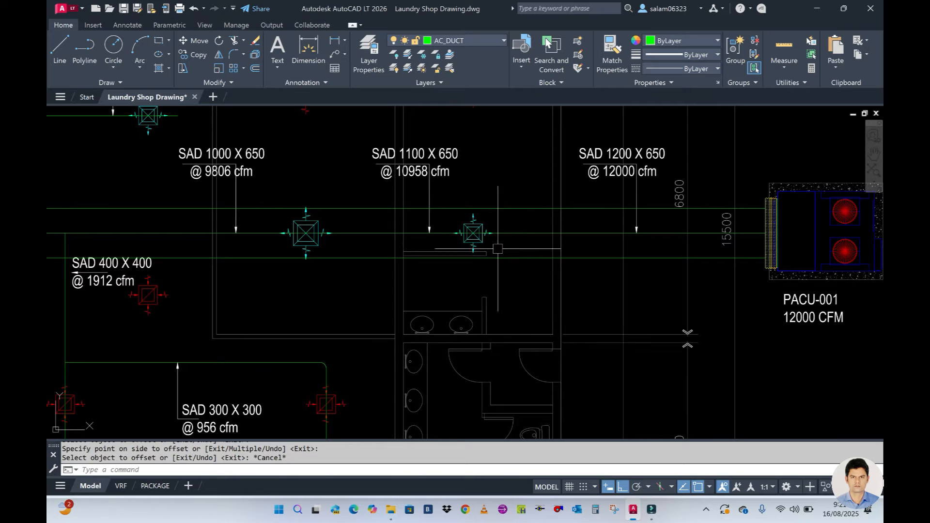
middle_click_drag(563, 253, 558, 284)
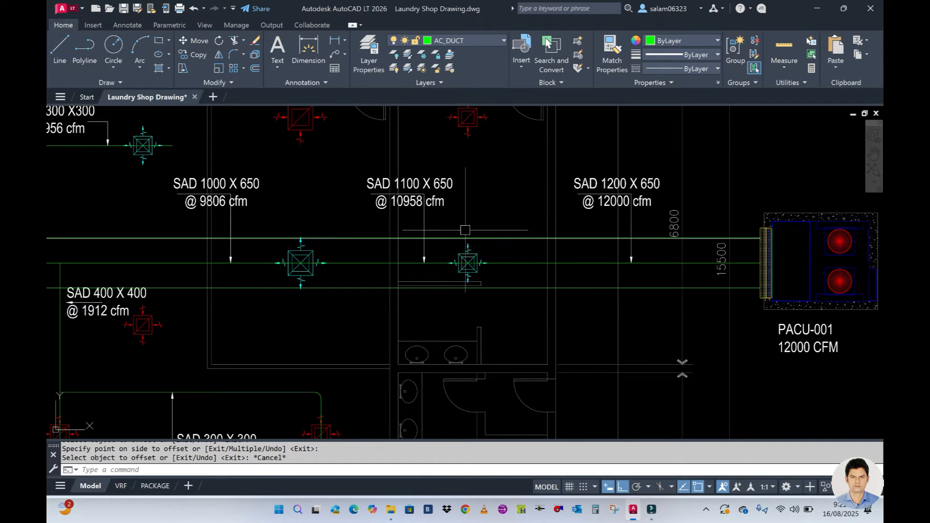
middle_click_drag(482, 211, 490, 235)
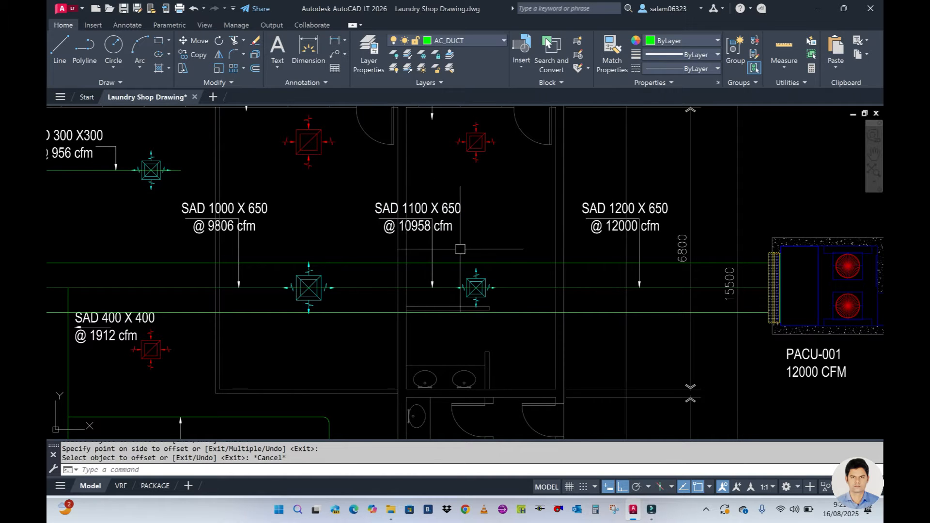
middle_click_drag(495, 250, 503, 228)
type("l")
key("Return")
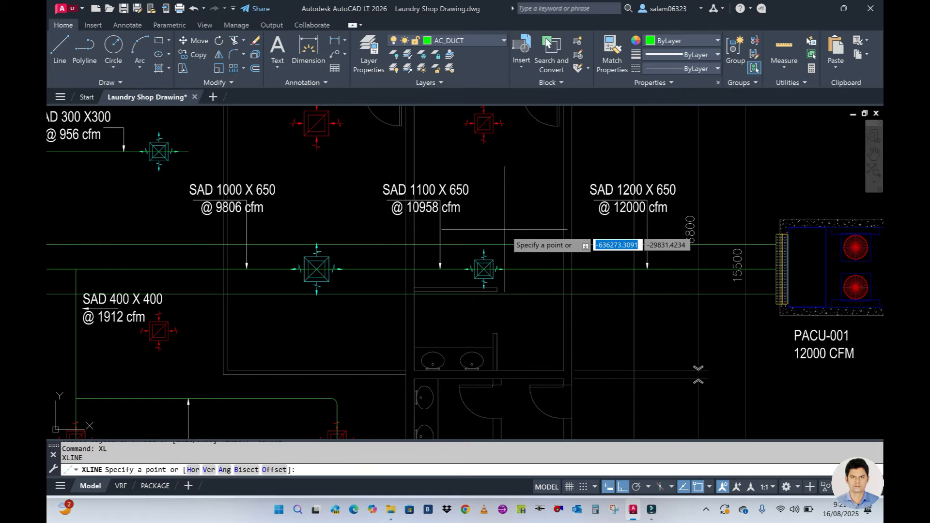
scroll(464, 279, "up", 2)
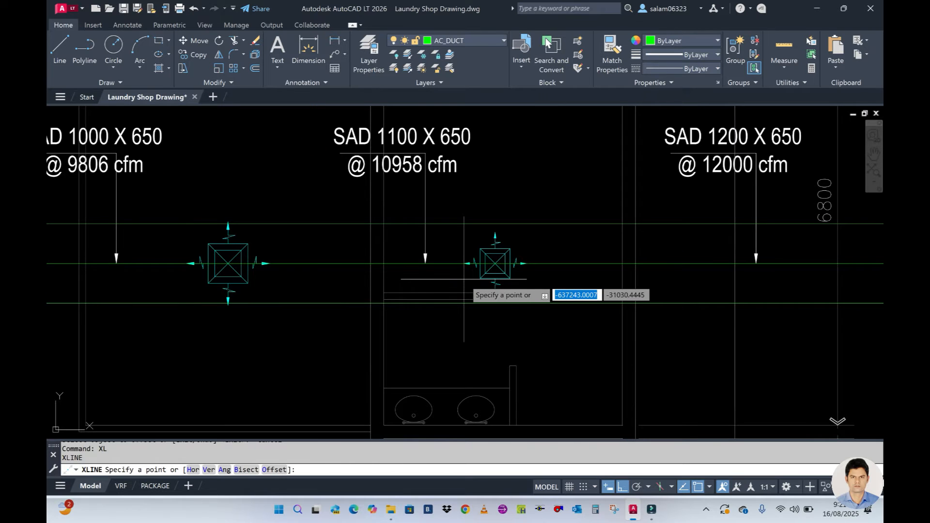
type("v")
key("Return")
scroll(464, 279, "up", 2)
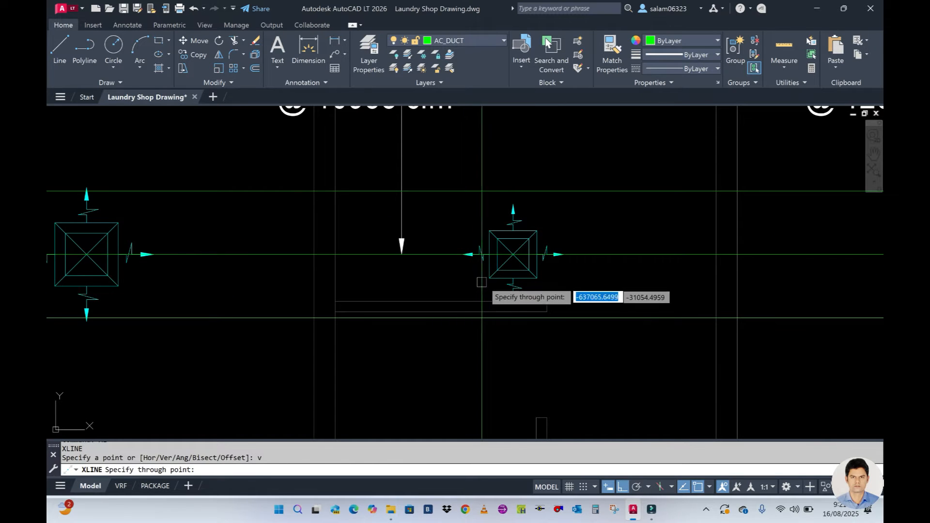
key("Escape")
scroll(499, 283, "down", 2)
mouse_move(499, 283)
middle_mouse_down()
mouse_move(565, 328)
mouse_move(586, 327)
middle_mouse_up()
scroll(617, 357, "up", 2)
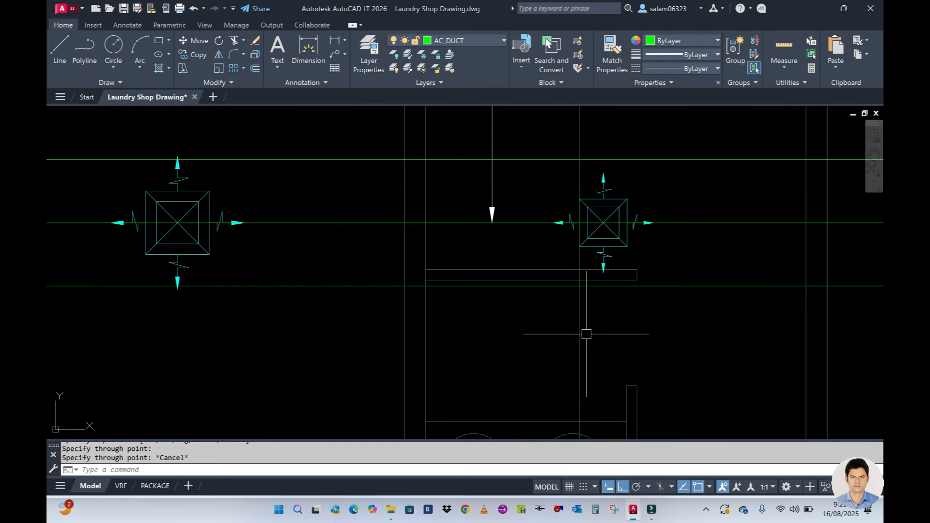
scroll(499, 337, "down", 4)
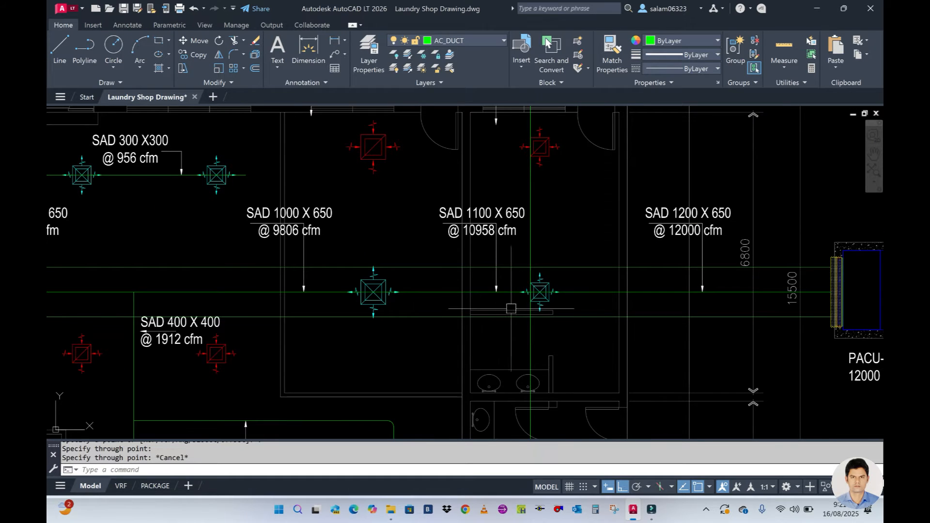
- Move the vertical construction line 150 mm to the left, away from the small supply diffuser on the main duct
scroll(511, 333, "up", 2)
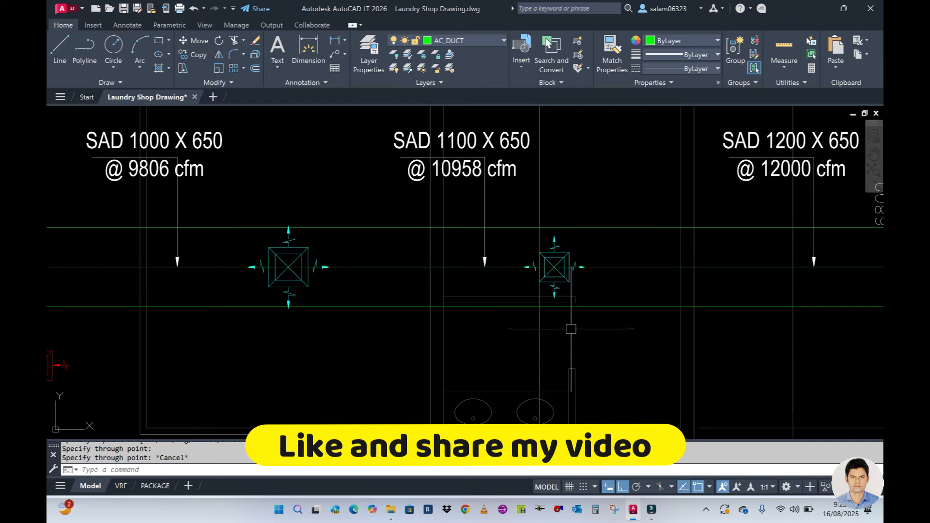
type("m")
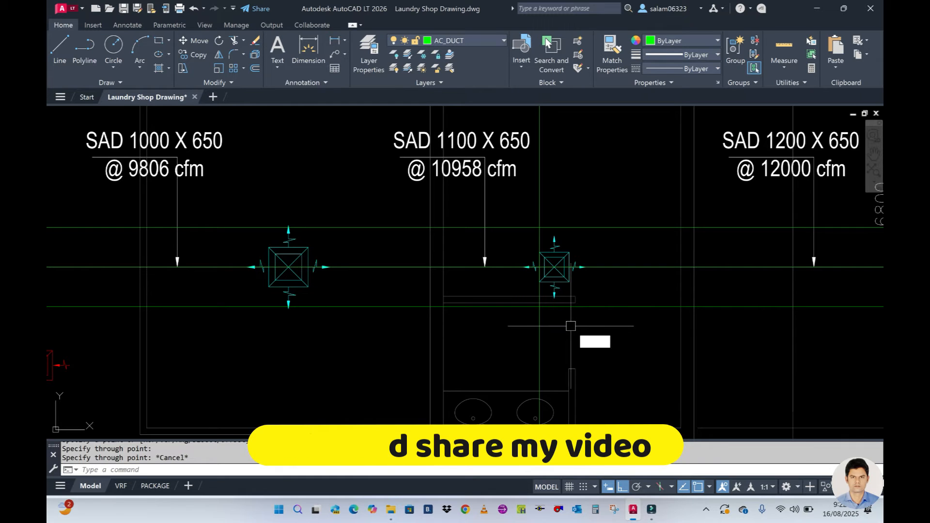
key("Return")
left_click(539, 334)
key("Return")
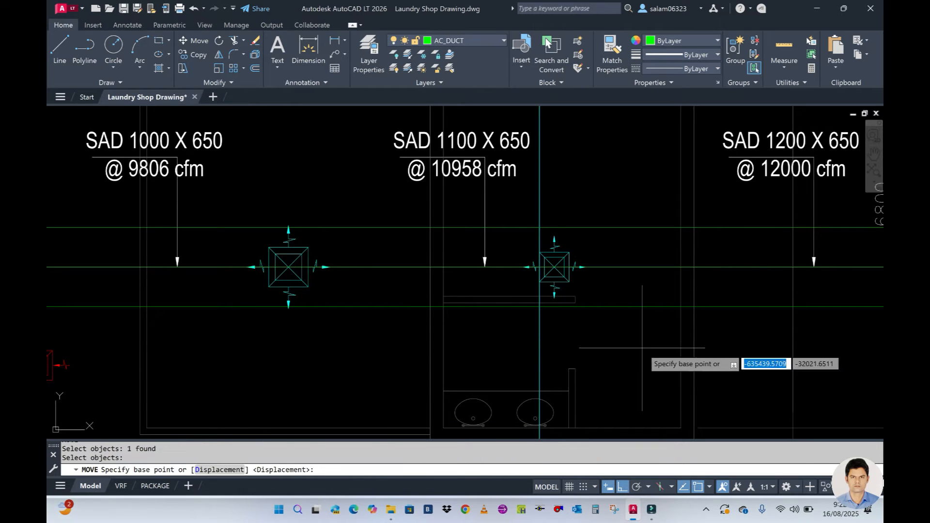
left_click(642, 347)
type("150")
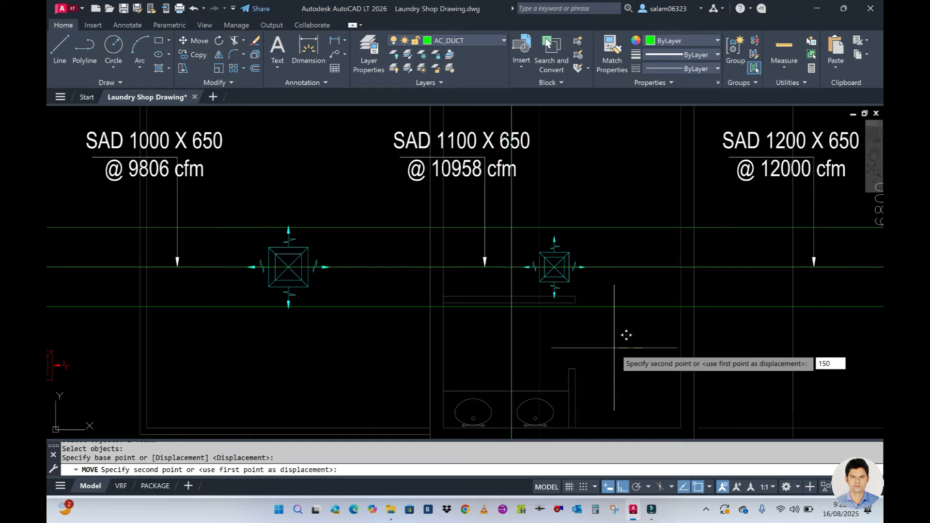
key("Return")
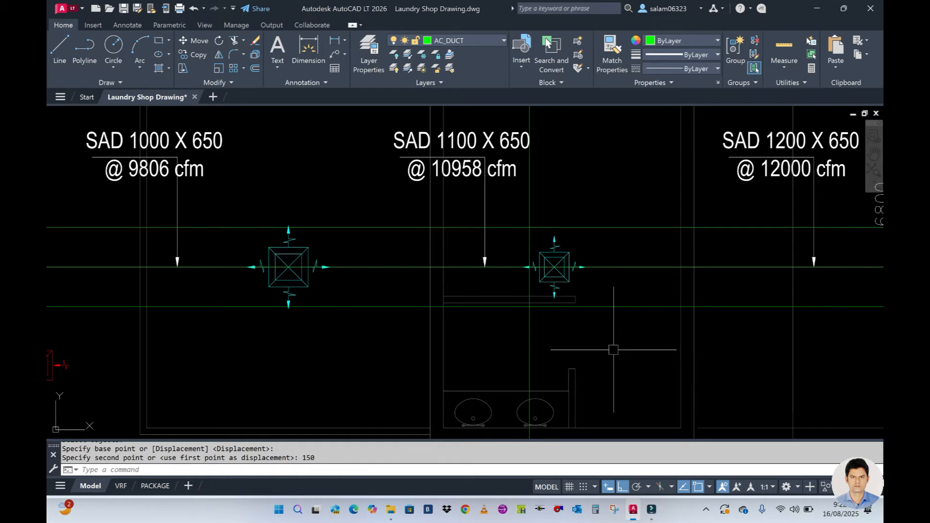
- Offset the vertical construction line 450 mm to the left to mark the other end of the duct reducer
type("o")
key("Return")
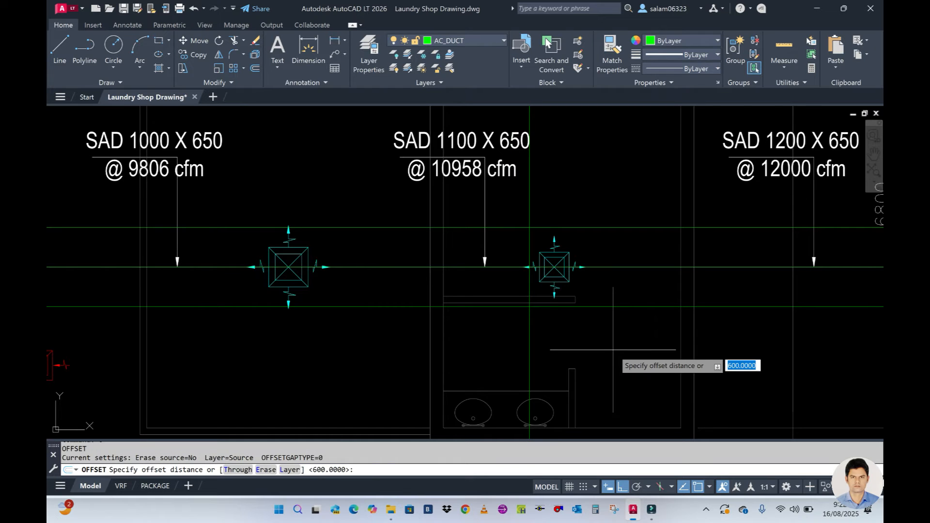
type("450")
key("Return")
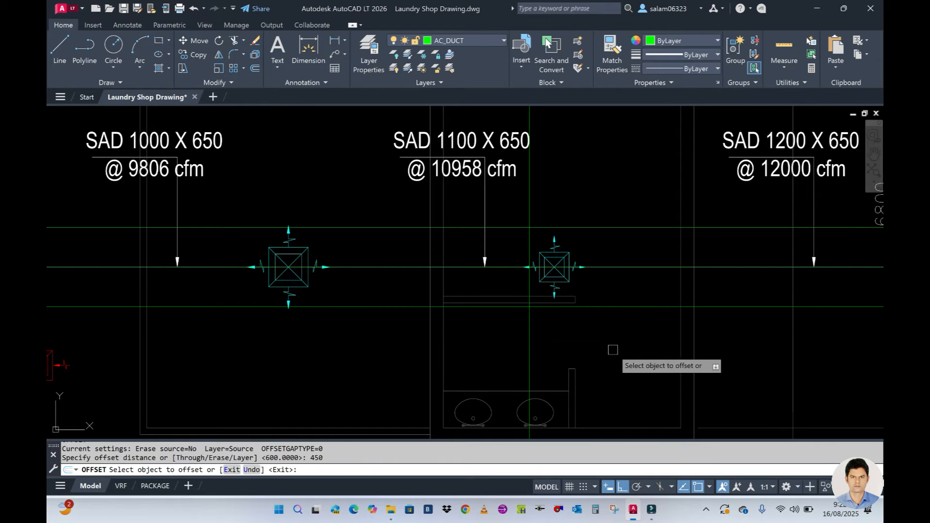
left_click(528, 333)
left_click(523, 332)
key("Escape")
- Trim both vertical reducer lines above and below the main duct, using the two 1200 mm duct edges as cutting edges
scroll(523, 331, "down", 4)
scroll(521, 309, "up", 4)
middle_click_drag(507, 329, 494, 362)
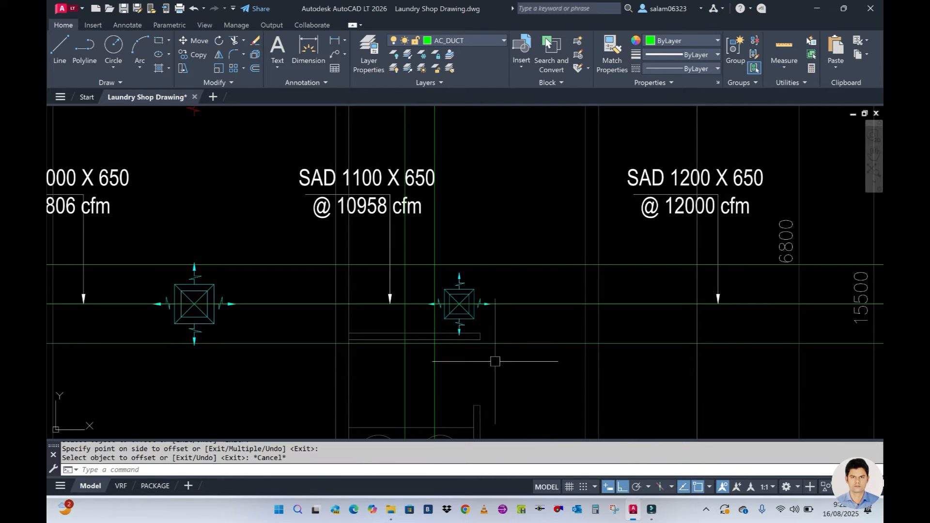
type("t")
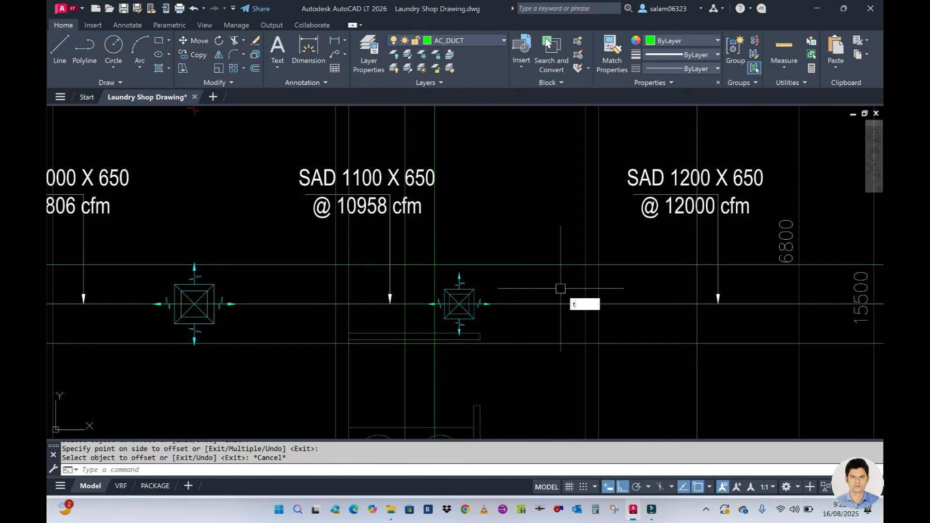
type("r")
key("Return")
type("t")
key("Return")
left_click(532, 265)
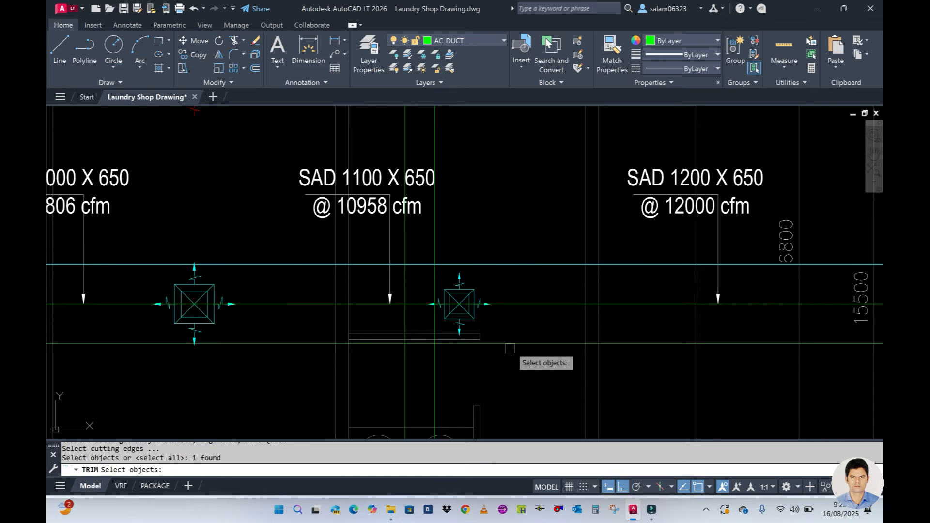
left_click(510, 349)
scroll(509, 348, "down", 5)
scroll(506, 310, "up", 5)
key("Return")
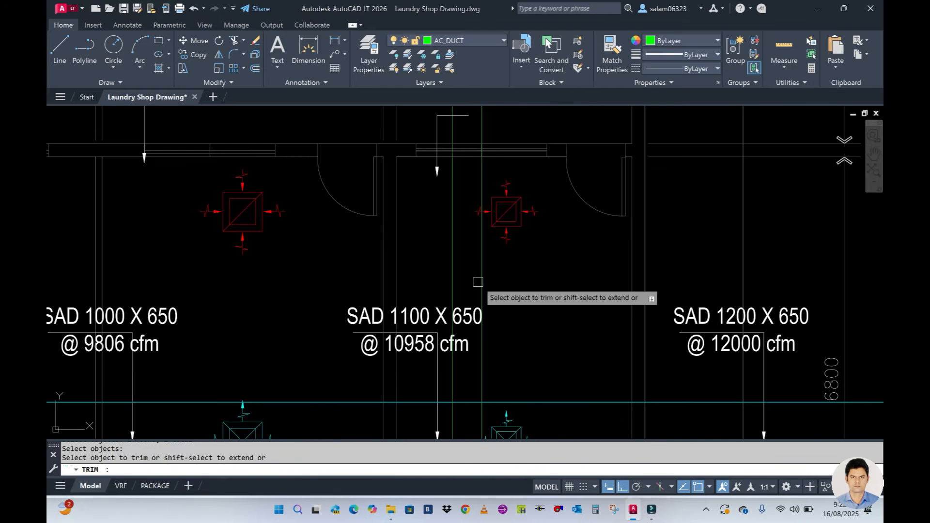
scroll(479, 293, "down", 4)
scroll(466, 368, "up", 4)
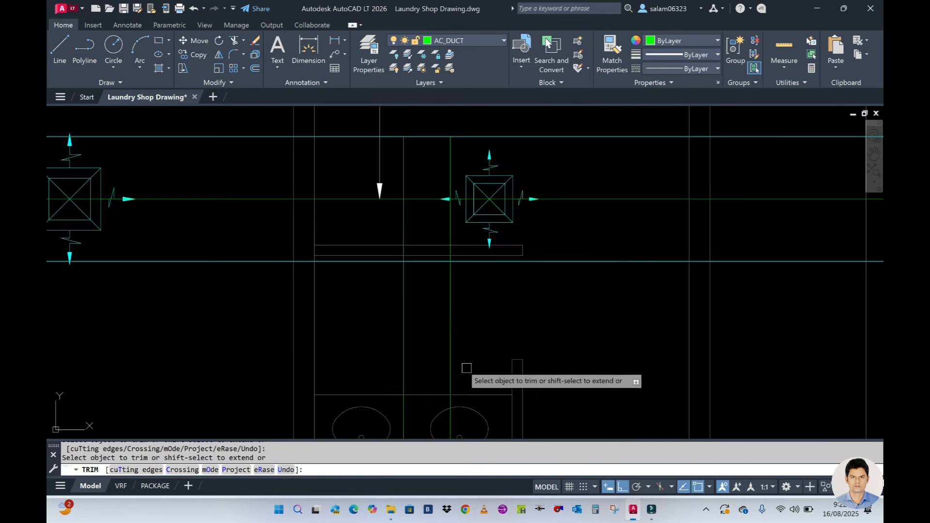
key("Return")
scroll(465, 346, "down", 3)
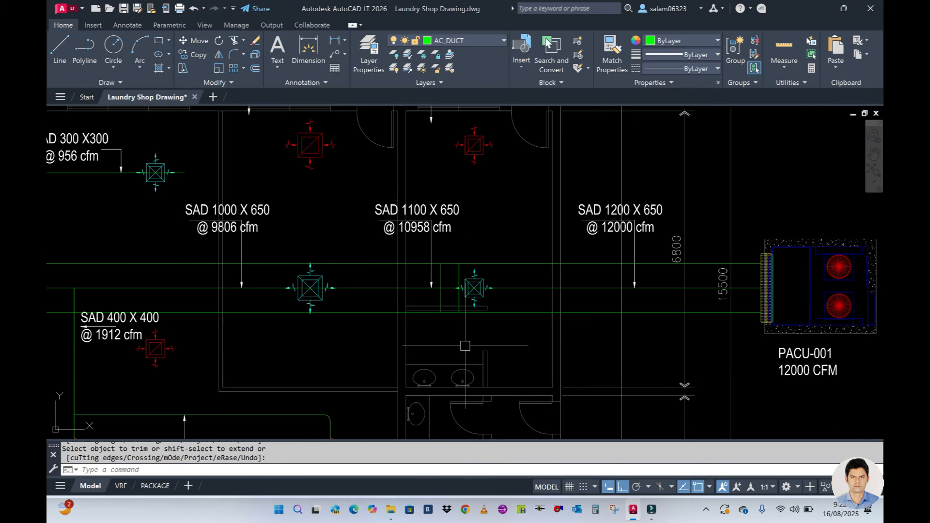
key("Escape")
- Trim away the main duct centreline from the right-hand reducer line to PACU-001
scroll(474, 334, "up", 2)
middle_click_drag(496, 280, 459, 299)
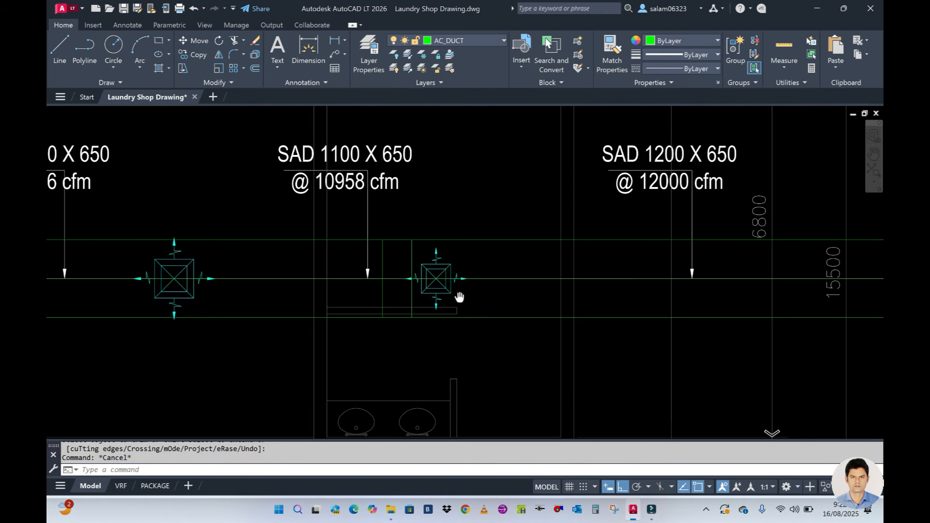
key("Return")
key("Escape")
type("tr")
key("Return")
type("t")
key("Return")
left_click(412, 271)
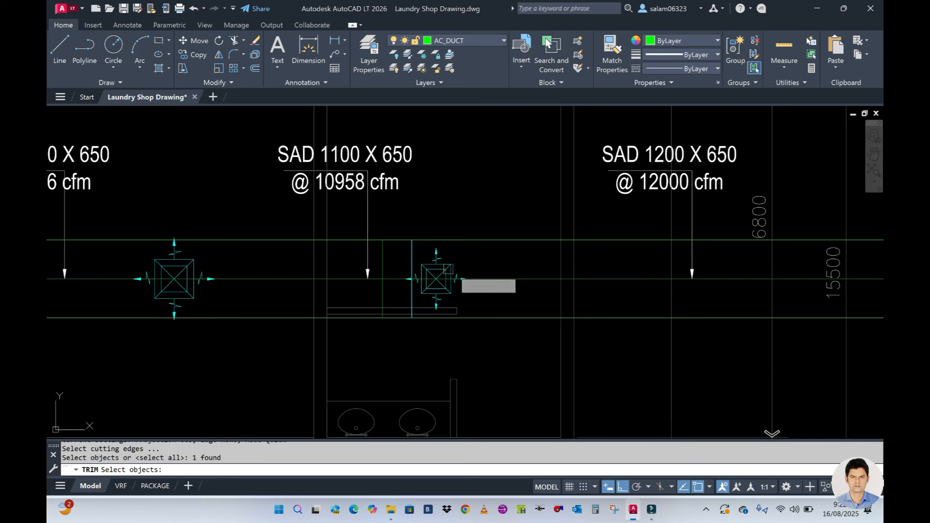
key("Return")
key("Escape")
scroll(519, 286, "down", 2)
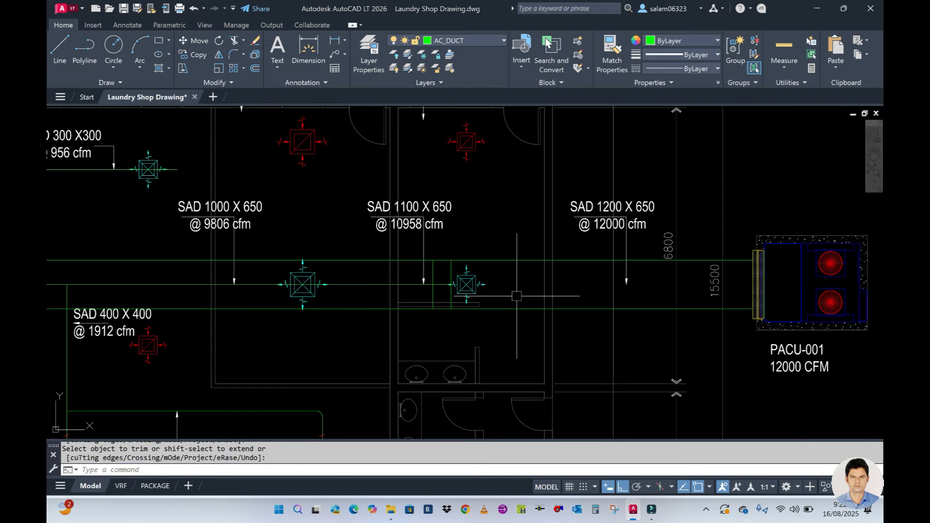
- Offset the remaining main duct centreline by 1100/2 to both sides to form the 1100 mm wide duct edges
scroll(472, 287, "up", 2)
scroll(472, 286, "up", 2)
scroll(428, 255, "down", 4)
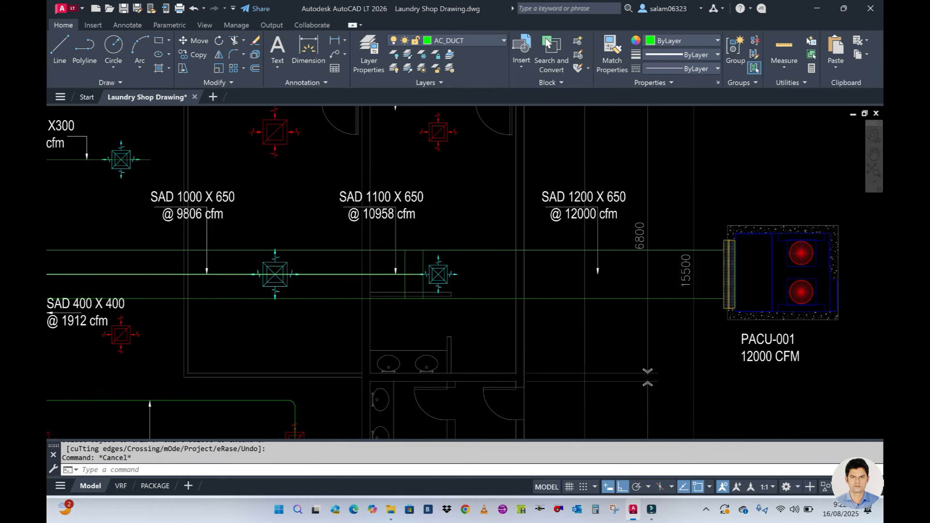
scroll(368, 272, "up", 2)
middle_click_drag(409, 264, 540, 315)
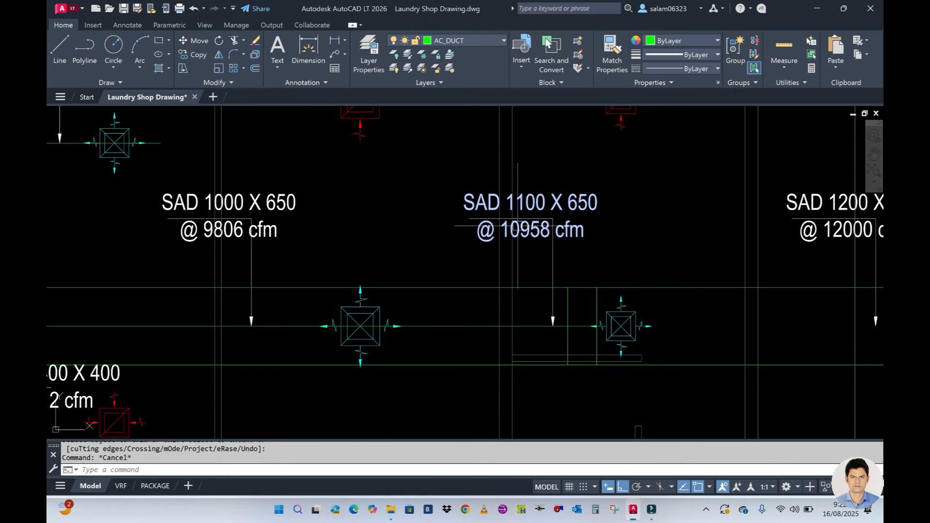
type("o")
key("Return")
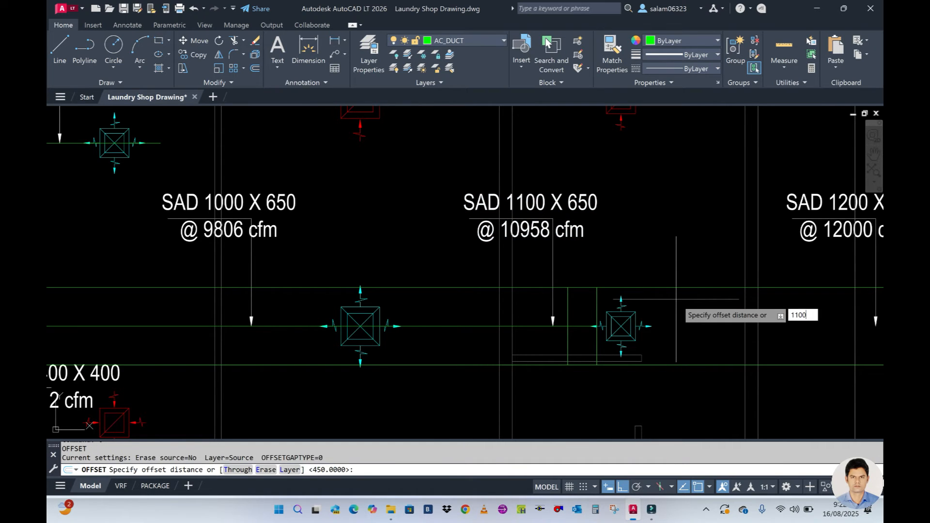
key("Return")
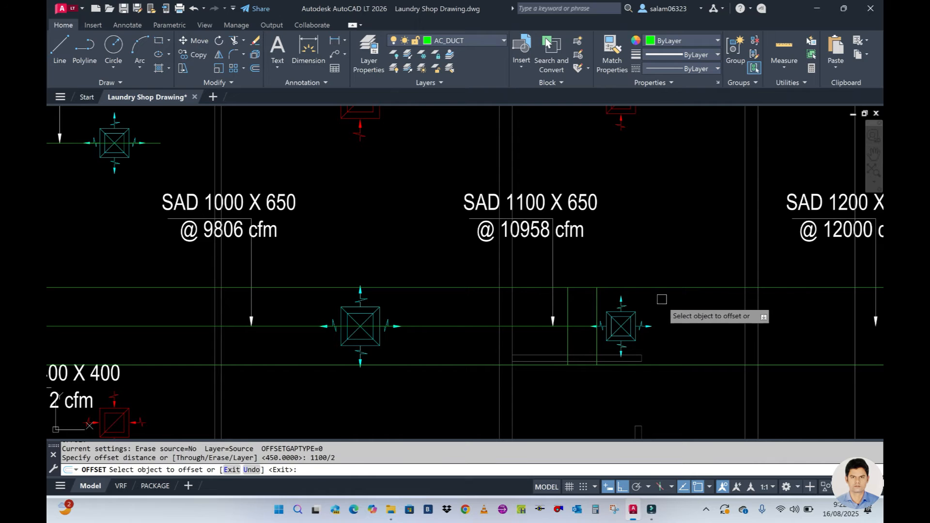
left_click(470, 326)
left_click(454, 304)
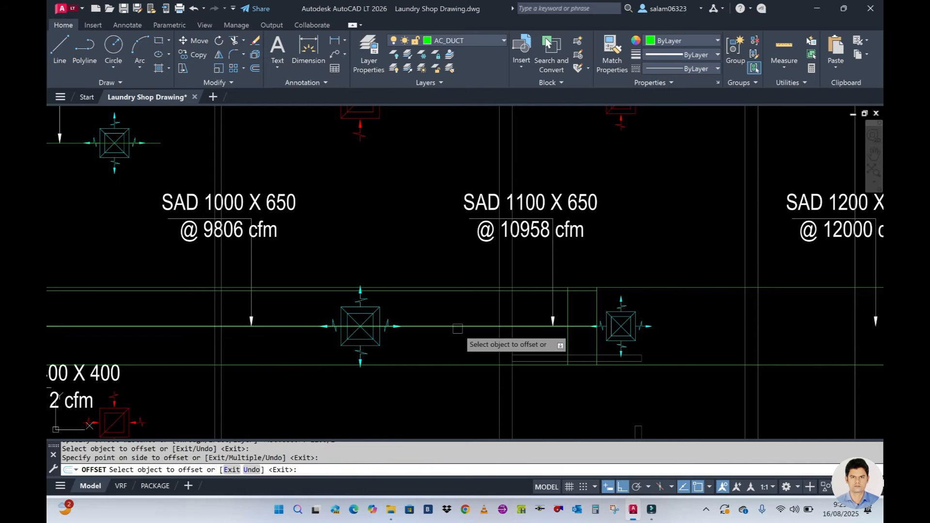
key("Escape")
- Draw two sloping reducer lines joining the 1100 mm duct edges to the 1200 mm duct edges, on both sides of the duct
scroll(592, 306, "up", 4)
type("l")
key("Return")
left_click(526, 264)
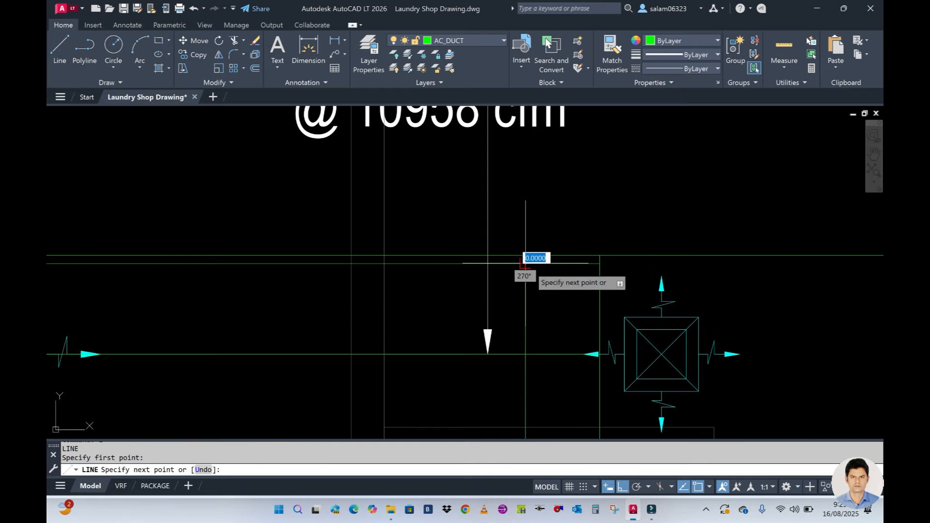
left_click(599, 255)
key("Return")
scroll(544, 330, "down", 4)
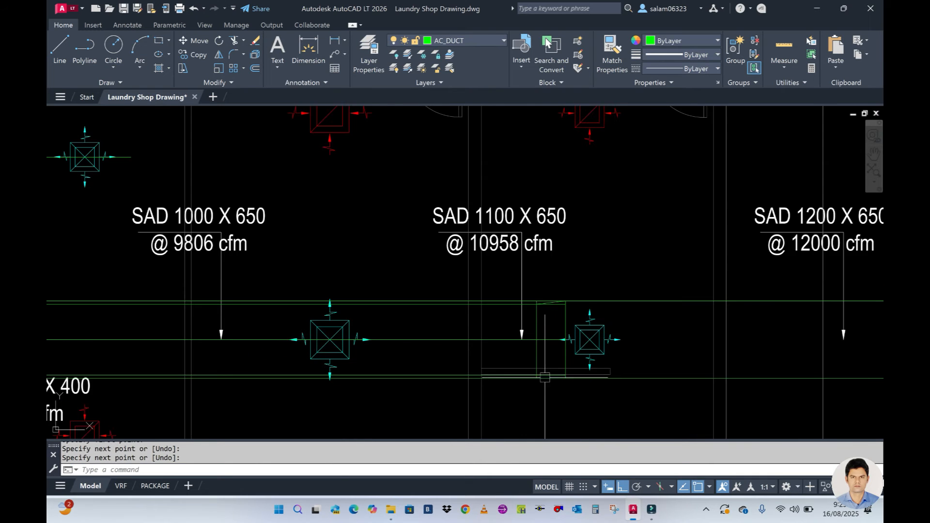
scroll(543, 373, "up", 4)
key("Return")
left_click(583, 338)
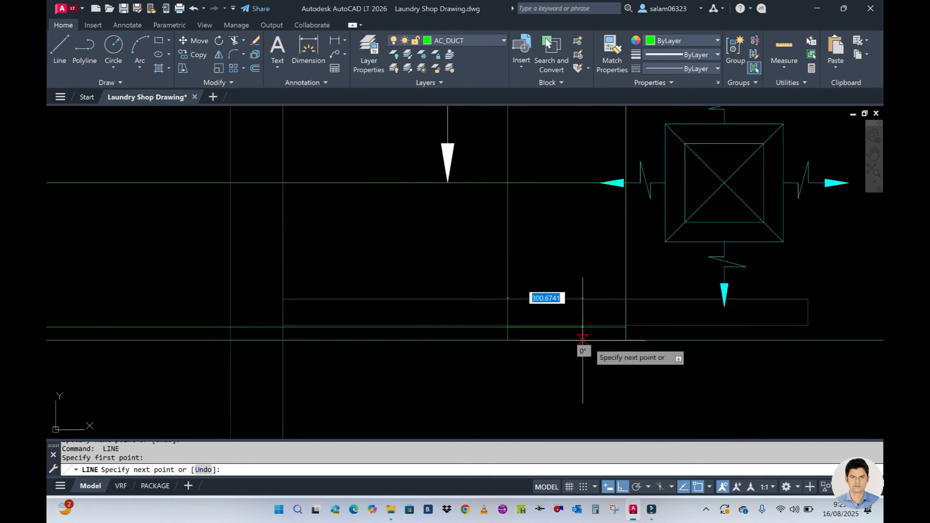
left_click(625, 339)
key("Escape")
- Trim away both 1200 mm duct edges left of the reducer, using the two sloping lines as cutting edges
scroll(492, 350, "down", 4)
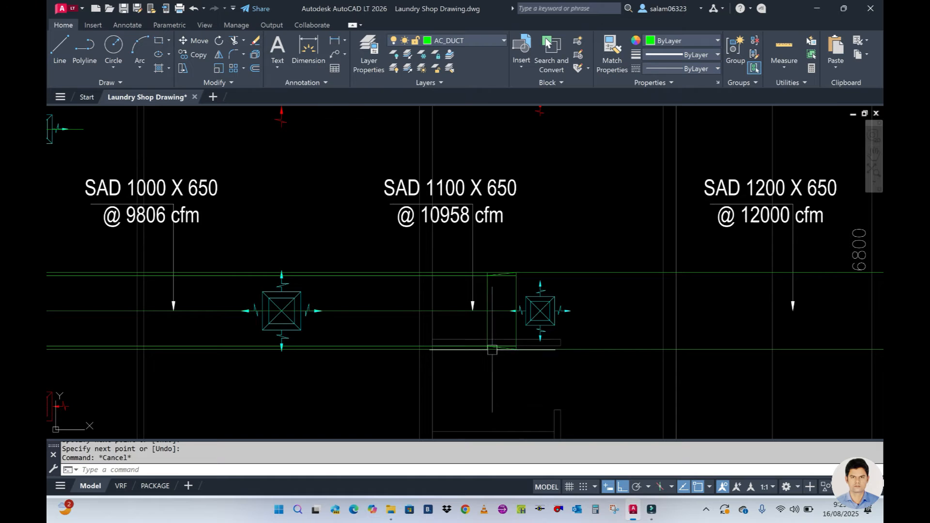
scroll(492, 350, "up", 2)
scroll(511, 259, "up", 1)
type("tr")
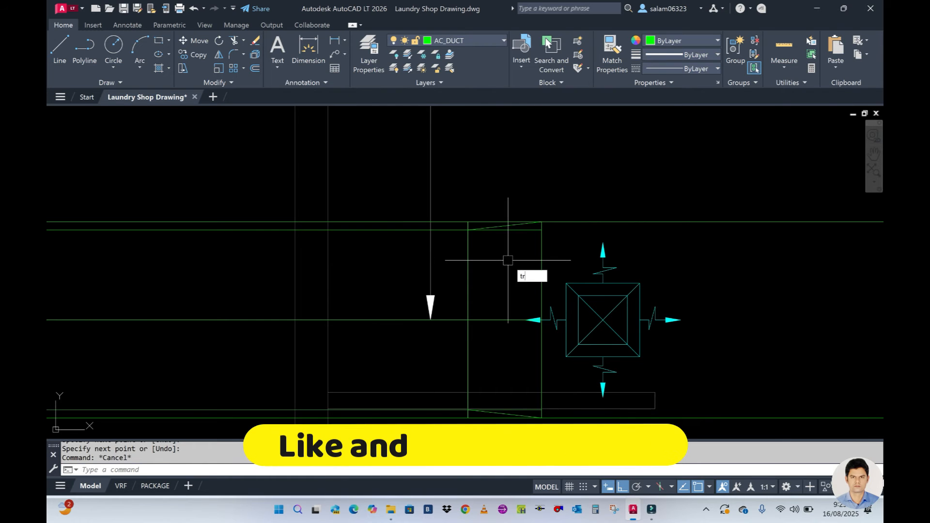
key("Return")
scroll(504, 262, "down", 3)
scroll(504, 261, "up", 3)
scroll(513, 253, "down", 3)
scroll(523, 249, "up", 4)
left_click(516, 238)
scroll(509, 225, "down", 2)
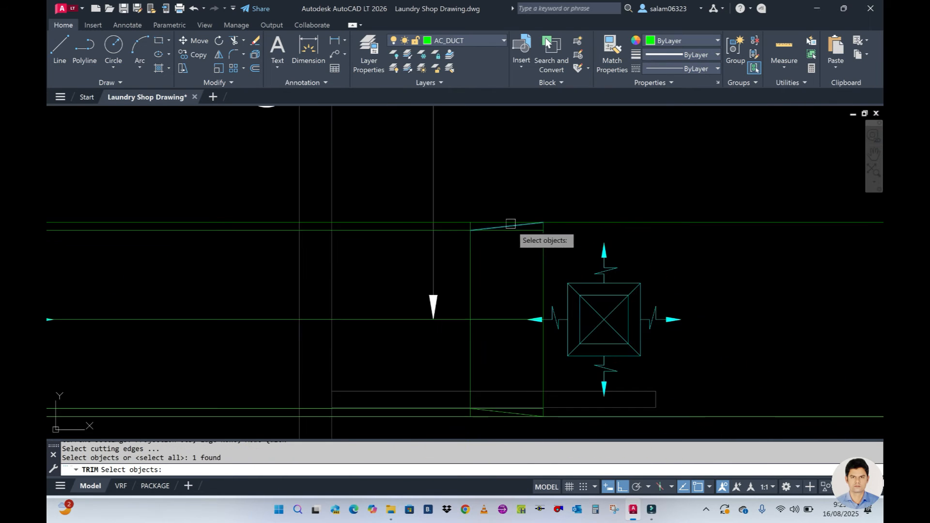
scroll(495, 422, "up", 2)
left_click(505, 388)
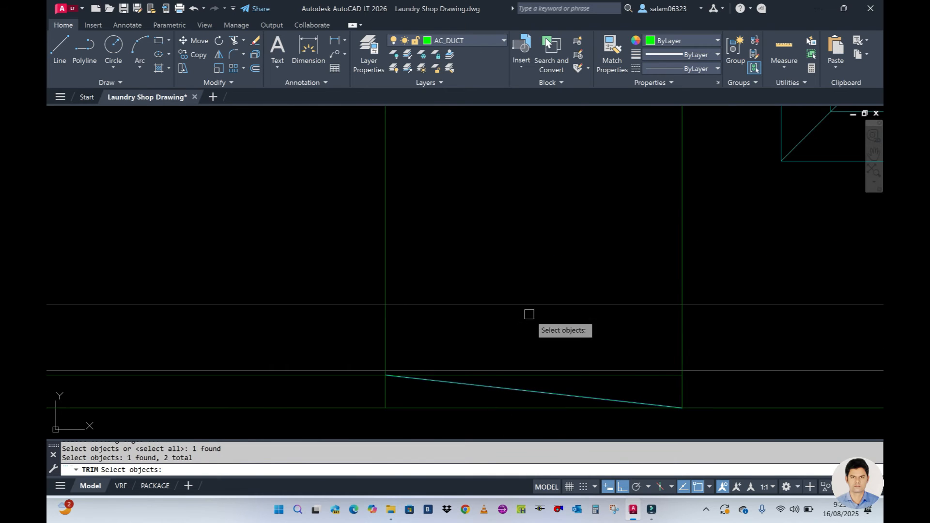
scroll(529, 314, "down", 4)
key("Return")
left_click(428, 350)
scroll(453, 385, "down", 4)
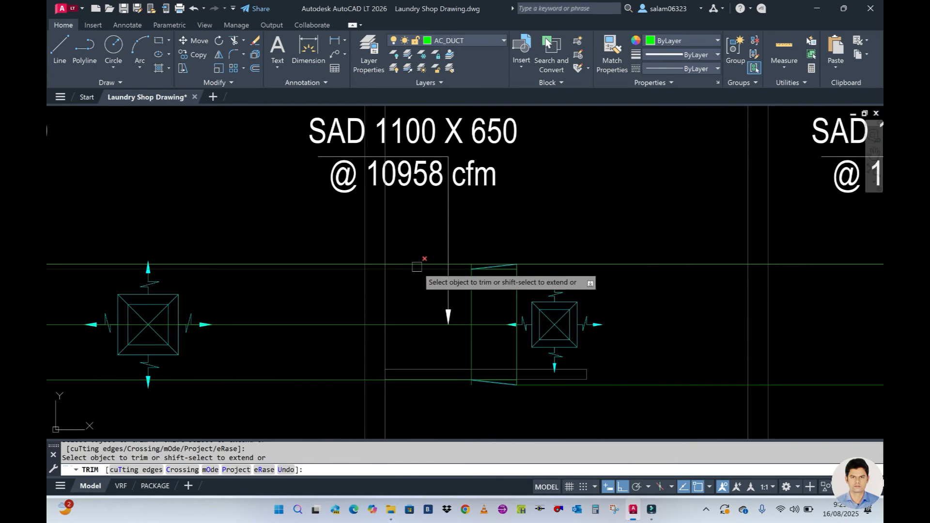
scroll(417, 265, "up", 2)
key("Escape")
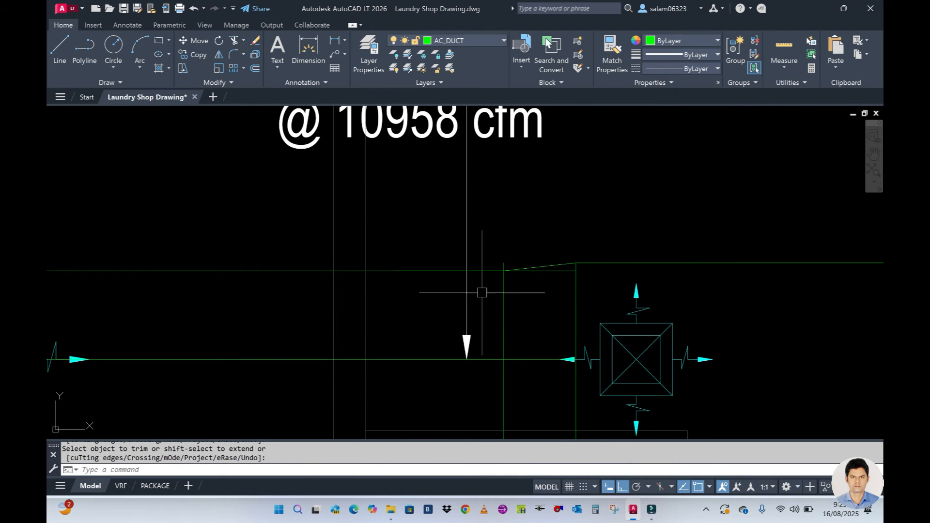
- Trim the ends of the left-hand reducer line that project beyond the 1100 mm duct edges
scroll(518, 291, "down", 4)
scroll(518, 290, "up", 4)
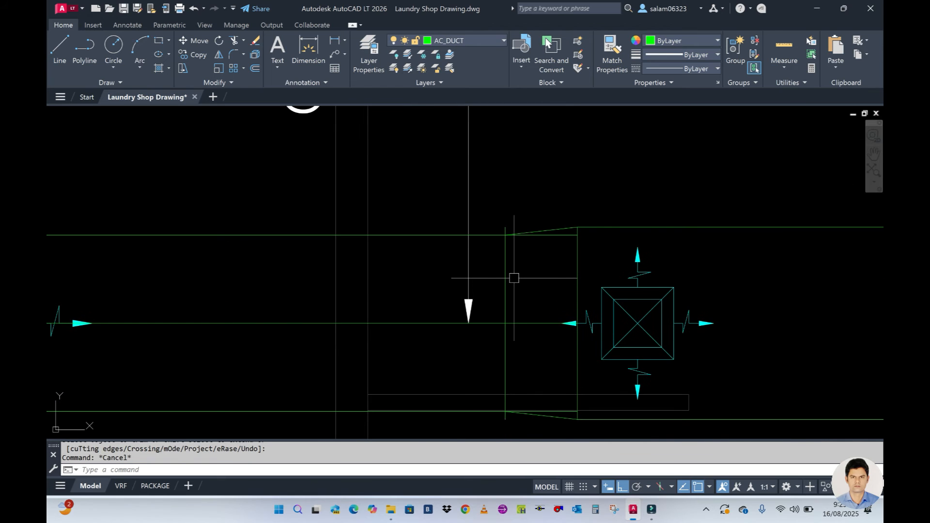
key("Return")
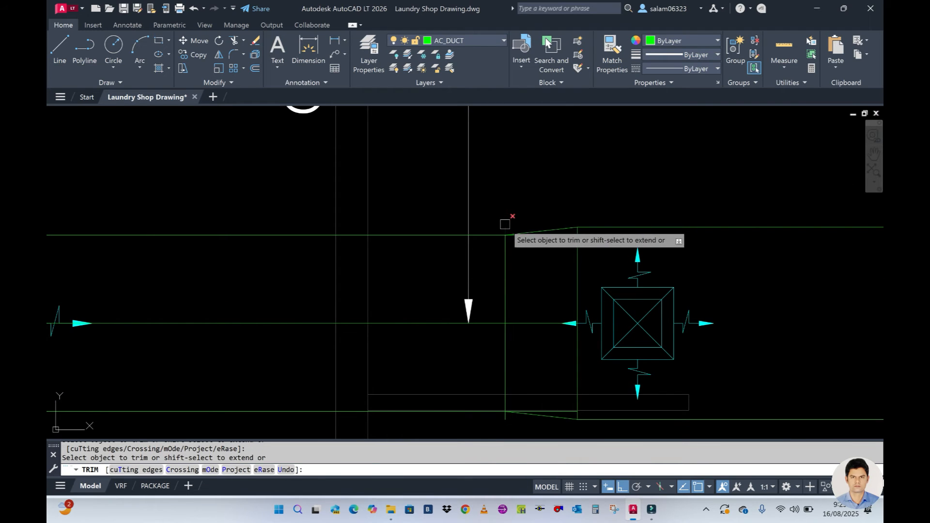
key("Escape")
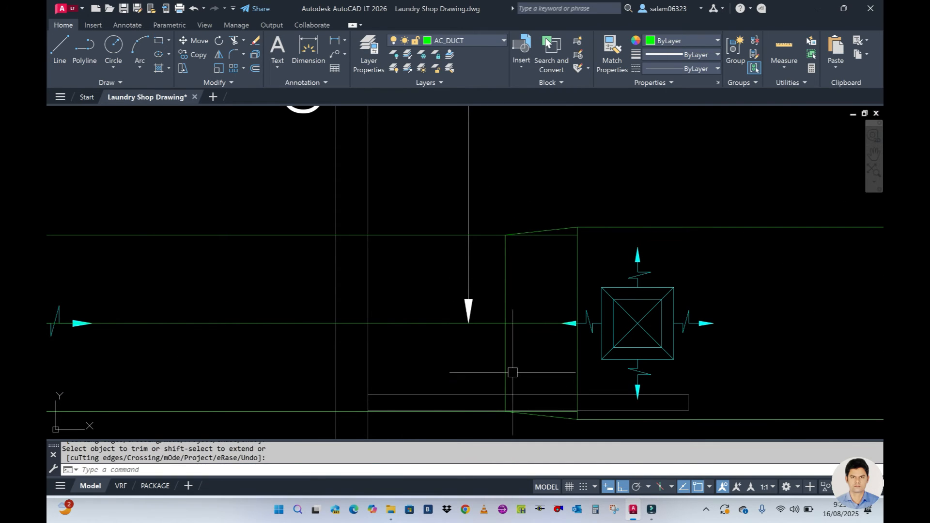
- Trim away the centreline and both 1100 mm duct edges inside the reducer
scroll(557, 310, "down", 2)
scroll(542, 334, "up", 2)
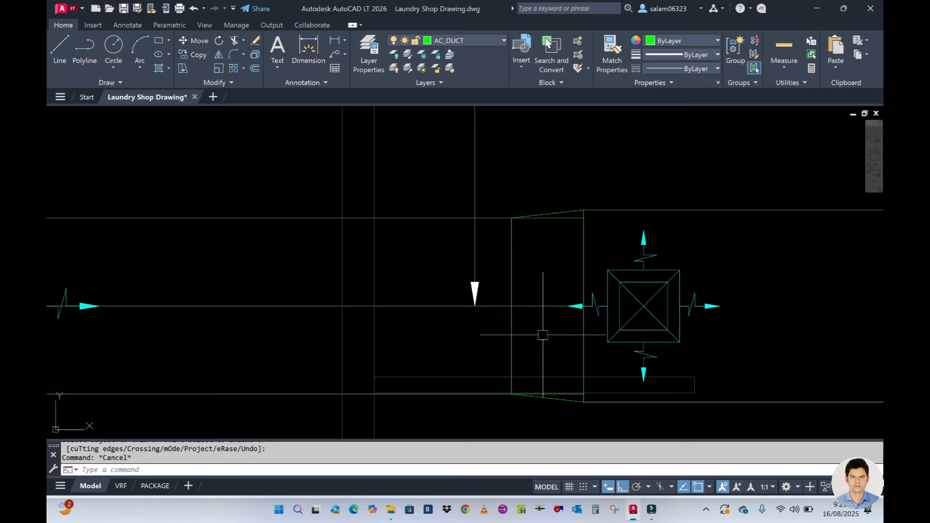
type("tr")
key("Return")
key("Return")
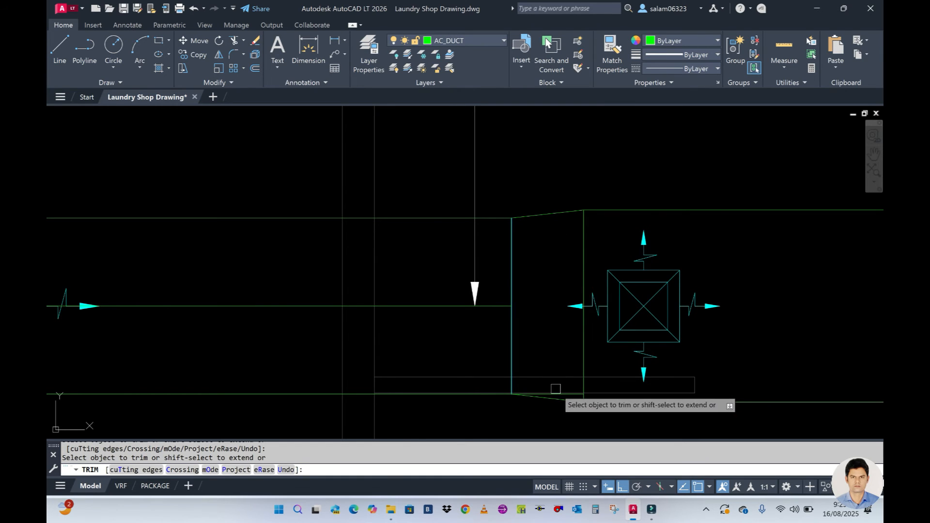
key("Escape")
scroll(529, 304, "down", 4)
scroll(533, 319, "up", 3)
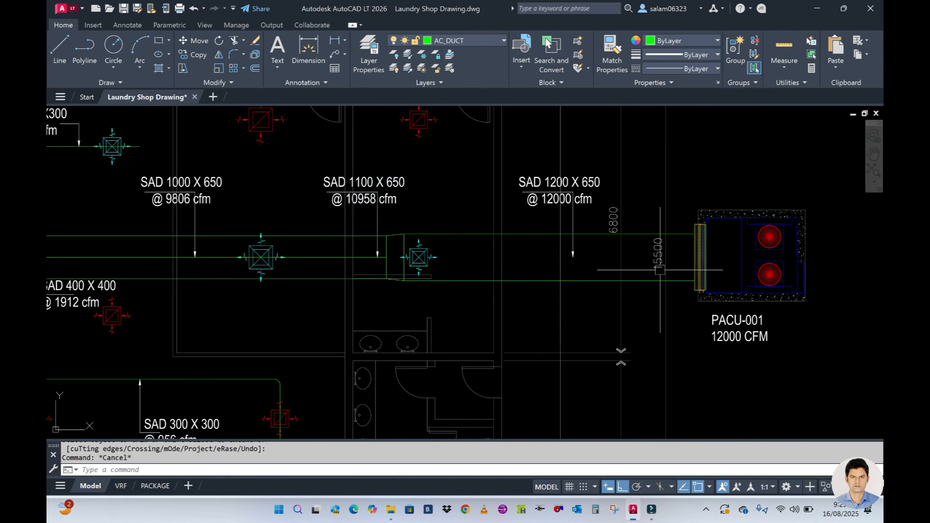
- Place a vertical construction line through the duct-side face of the PACU-001 flexible connector
middle_click_drag(660, 270, 576, 271)
scroll(576, 275, "up", 2)
type("xl")
key("Return")
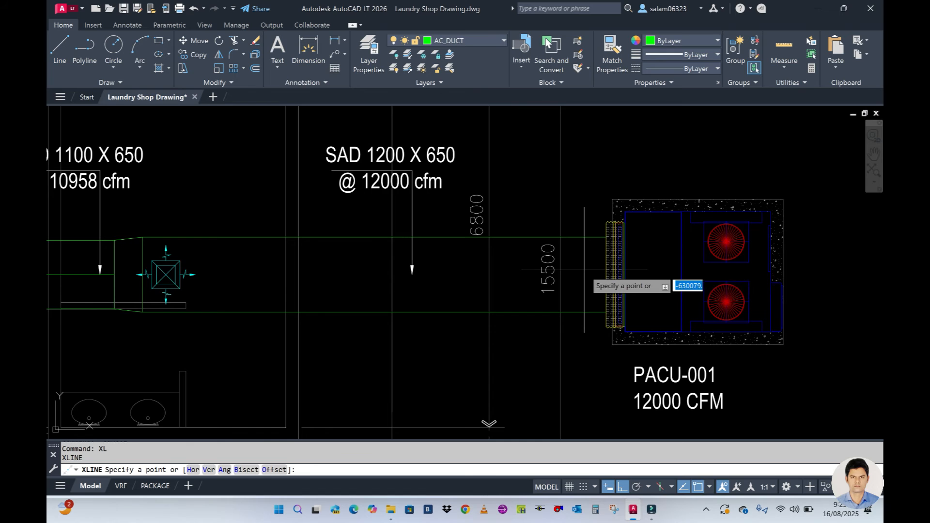
type("v")
key("Return")
scroll(593, 248, "up", 6)
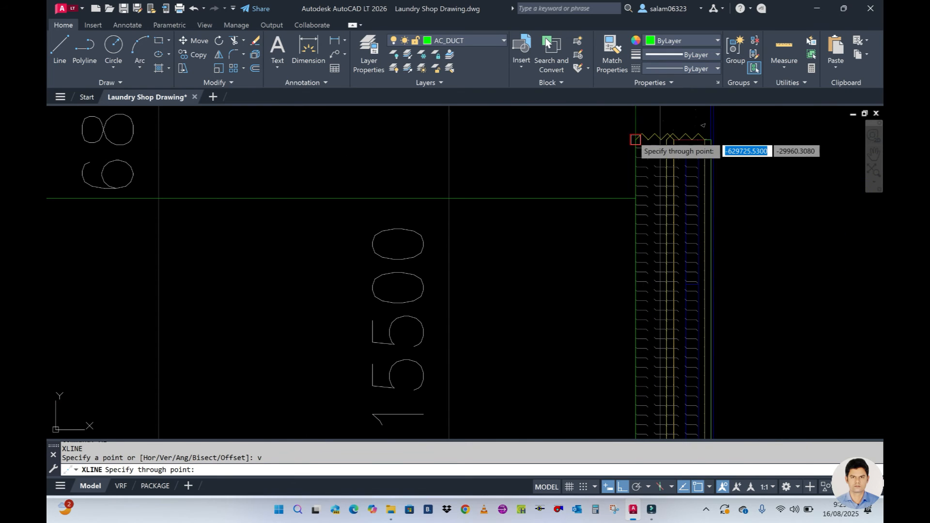
key("Escape")
scroll(598, 174, "down", 5)
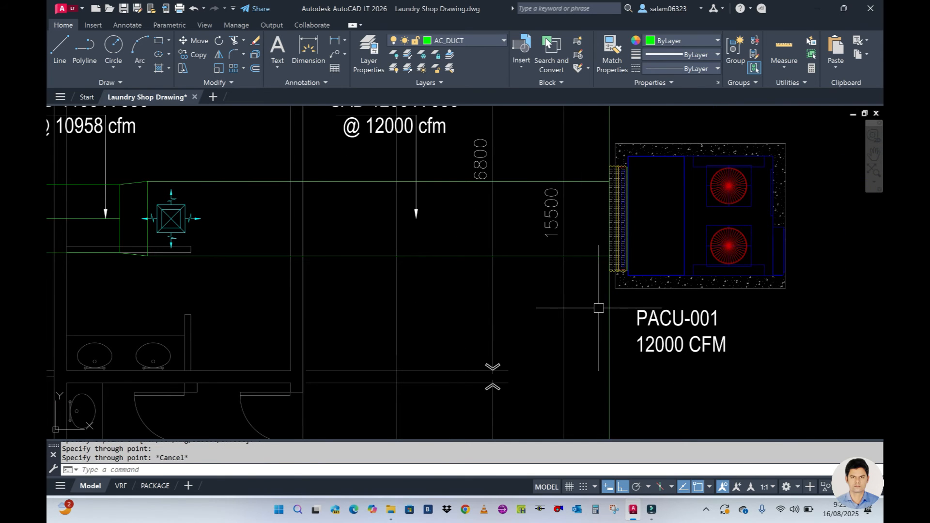
- Offset the vertical construction line 250 mm to the left, away from the PACU-001 connector
type("o")
key("Return")
type("25")
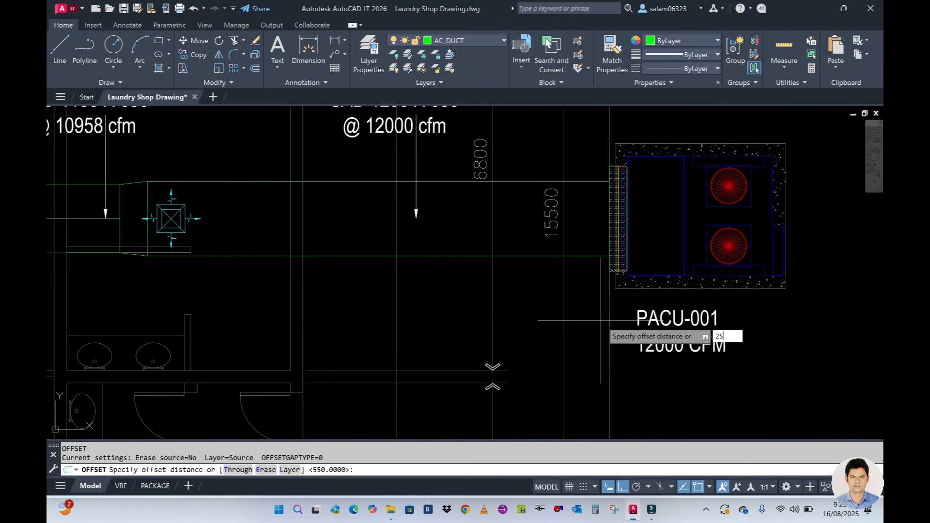
type("0")
key("Return")
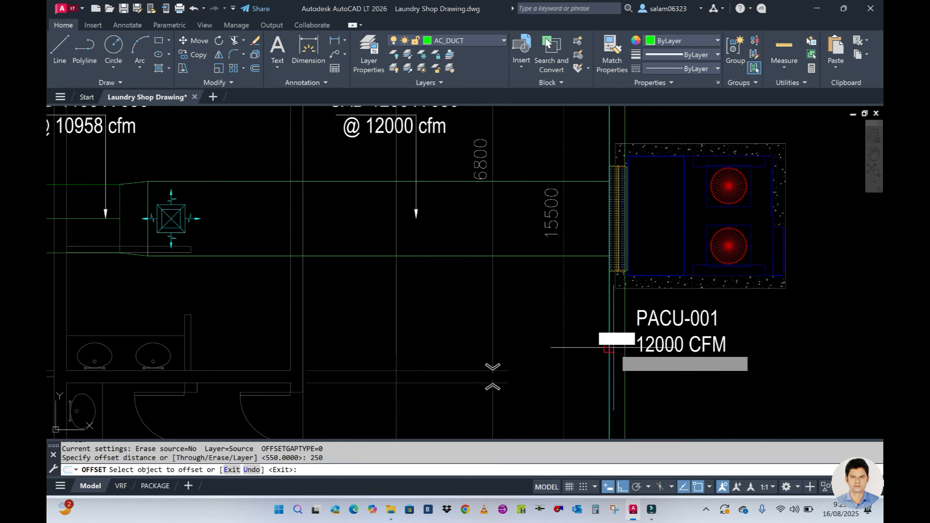
left_click(609, 334)
left_click(596, 316)
key("Escape")
- Offset the new vertical line a further 750 mm to the left to set the transition length
key("Return")
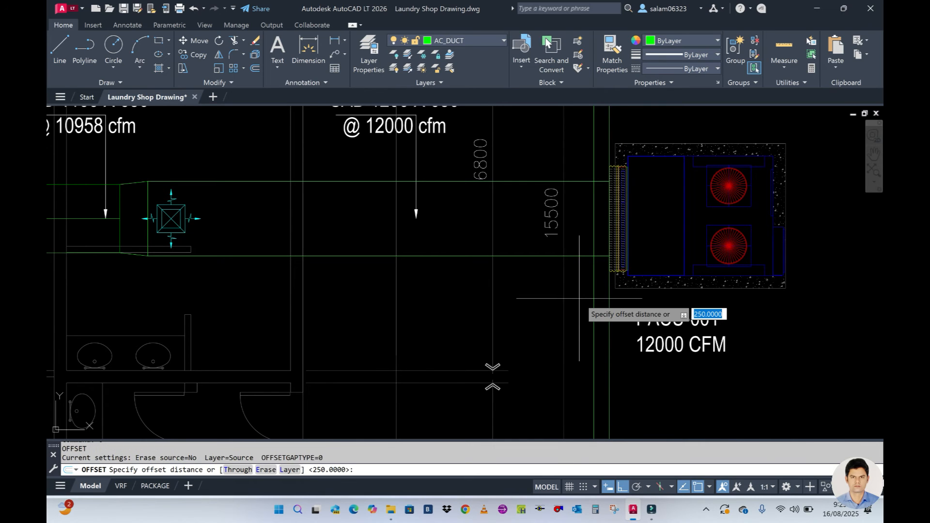
type("750")
key("Return")
left_click(594, 305)
left_click(520, 299)
key("Escape")
- Offset the vertical line at the transition's narrow end 150 mm further left along the duct
key("Return")
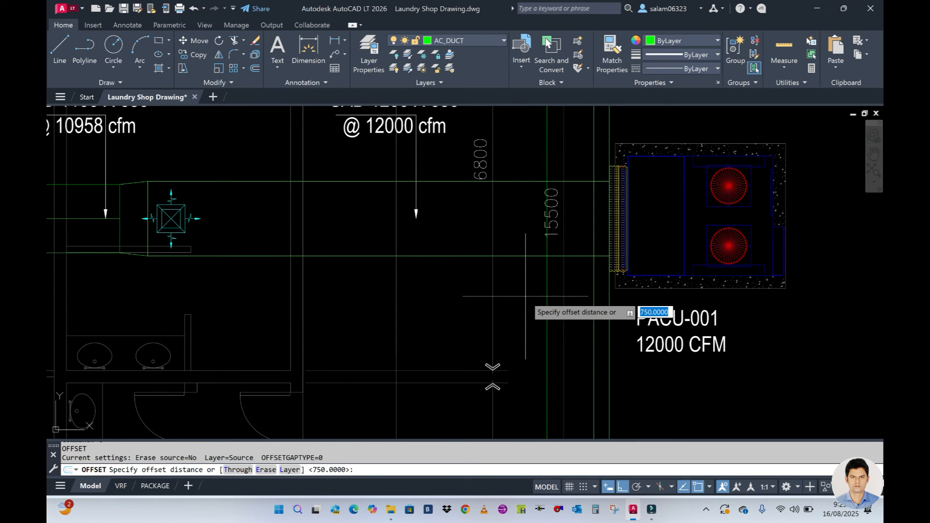
type("1550")
key("Return")
left_click(547, 314)
left_click(531, 290)
key("Escape")
- Draw the upper transition edge from the connector's corner, 250 mm straight and then sloping down to the 1200 mm duct's upper edge
scroll(586, 236, "up", 3)
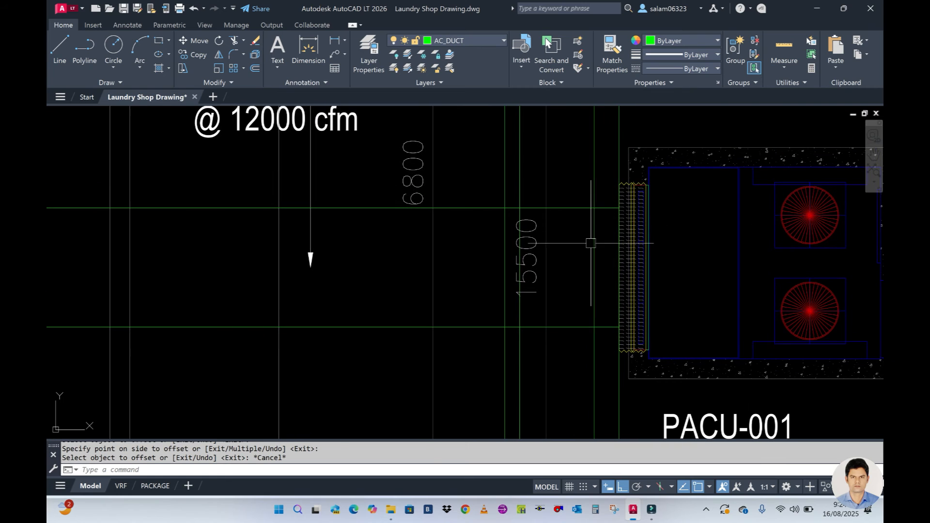
scroll(590, 242, "up", 2)
type("l")
key("Return")
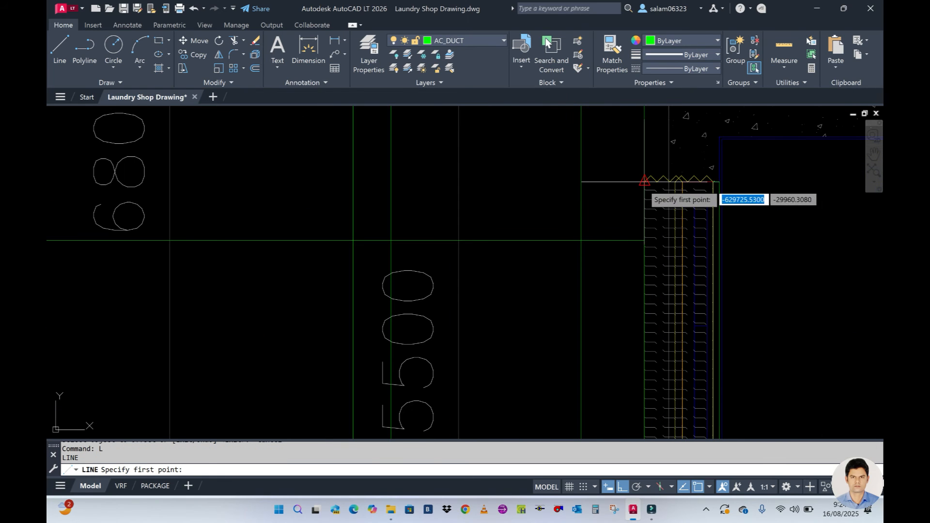
left_click(644, 183)
left_click(581, 183)
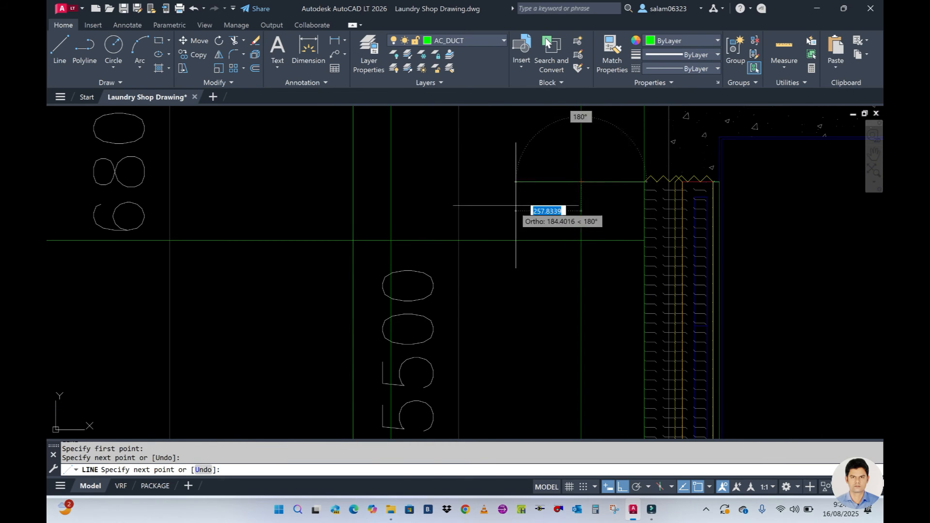
left_click(392, 238)
scroll(393, 239, "down", 4)
key("Return")
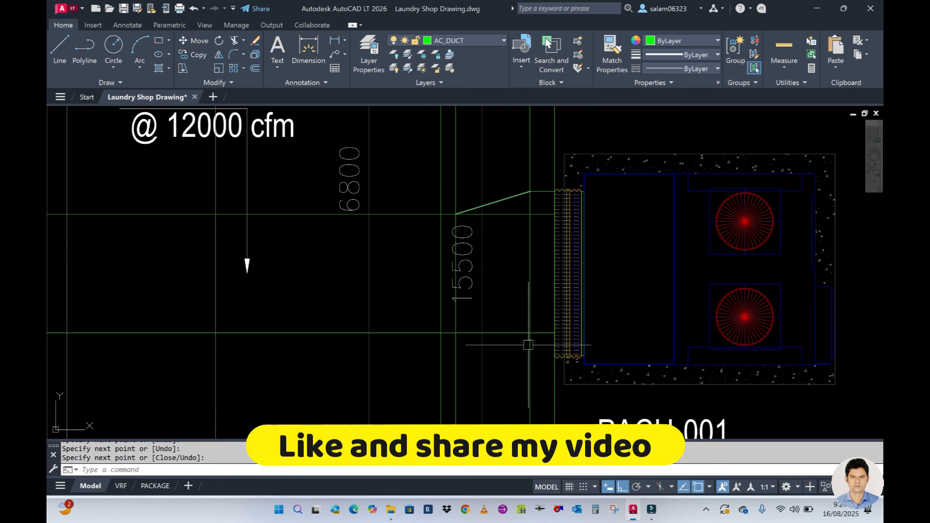
- Draw the lower transition edge from the connector's bottom corner, 250 mm straight and then sloping up to the 1200 mm duct's lower edge
type("l")
key("Return")
scroll(532, 349, "up", 6)
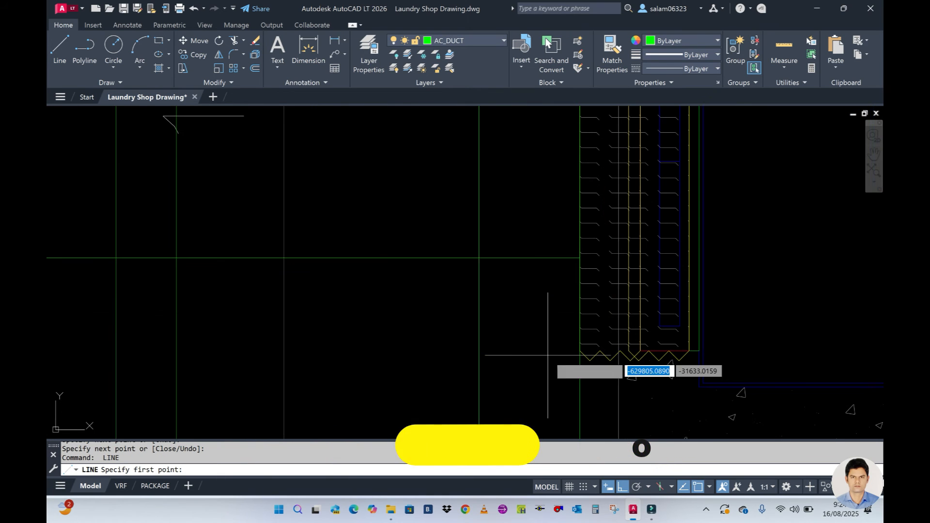
left_click(580, 351)
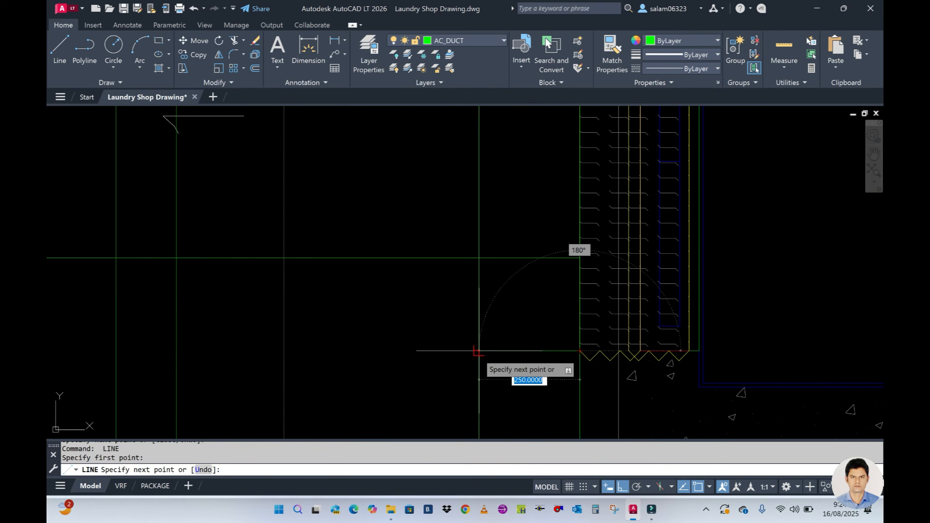
left_click(479, 350)
scroll(531, 323, "down", 3)
scroll(530, 323, "up", 2)
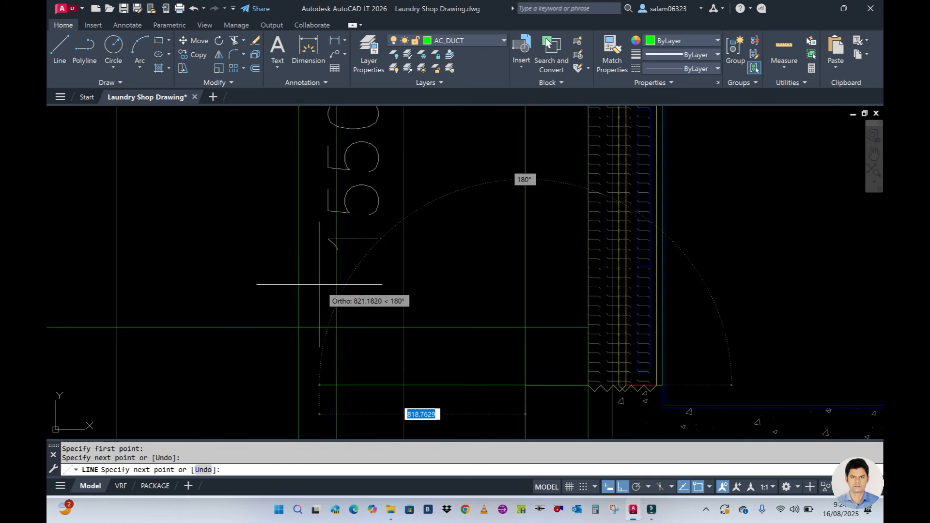
scroll(322, 286, "up", 2)
left_click(344, 350)
key("Return")
key("Escape")
scroll(620, 234, "down", 6)
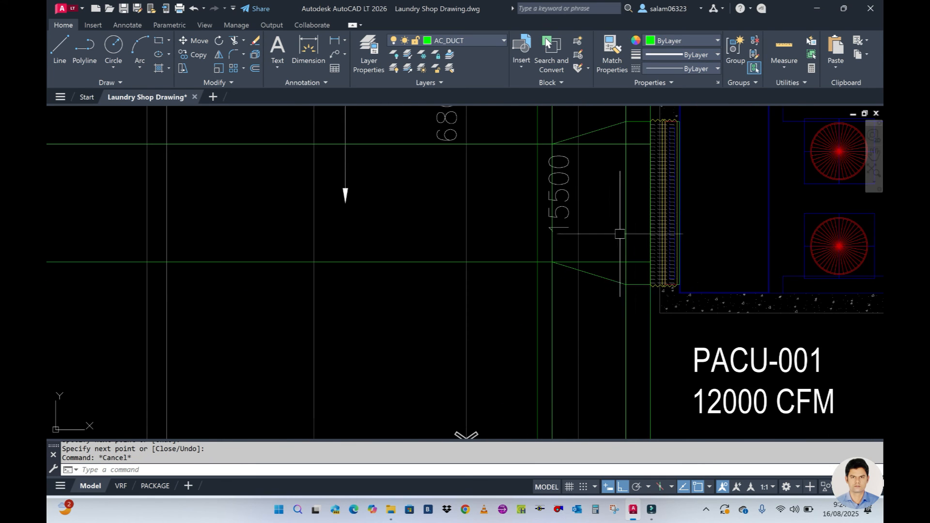
- Trim the two vertical construction lines below the transition, using the lower transition edge lines as cutting edges
mouse_move(620, 291)
middle_mouse_down()
mouse_move(588, 338)
mouse_move(561, 318)
middle_mouse_up()
scroll(548, 269, "down", 2)
scroll(548, 321, "up", 2)
scroll(548, 321, "up", 2)
type("tr")
key("Return")
type("t")
key("Return")
left_click(600, 254)
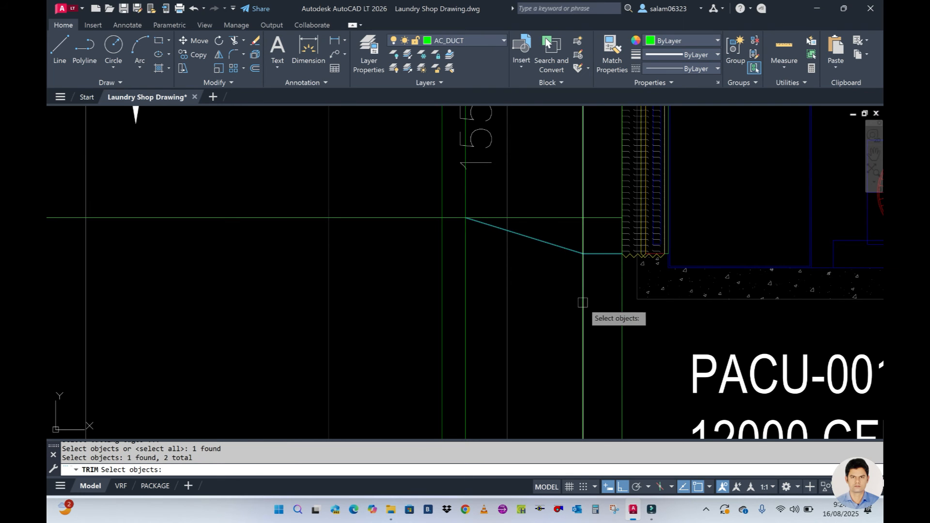
key("Return")
left_click(465, 254)
left_click(583, 298)
key("Return")
scroll(625, 348, "down", 3)
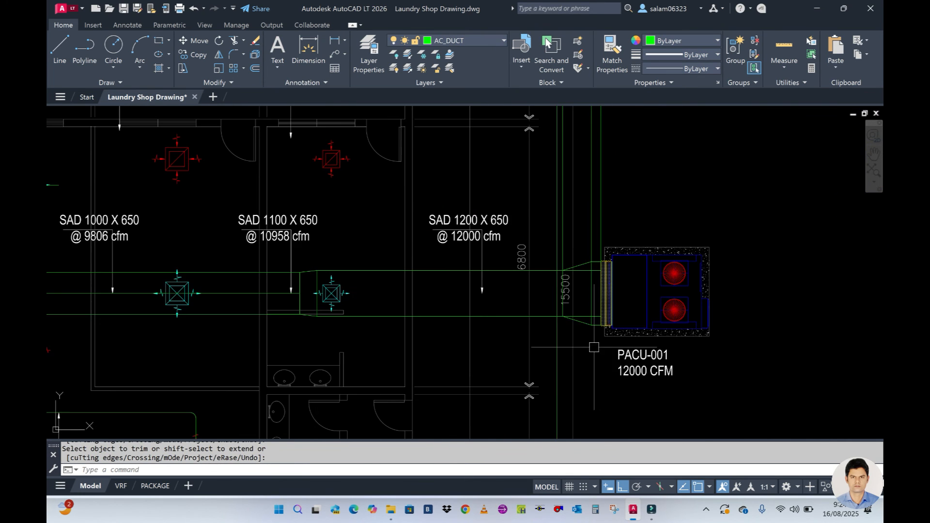
- Trim the two vertical construction lines above the transition, using the upper transition edge lines as cutting edges
scroll(592, 276, "up", 3)
key("Return")
type("t")
key("Return")
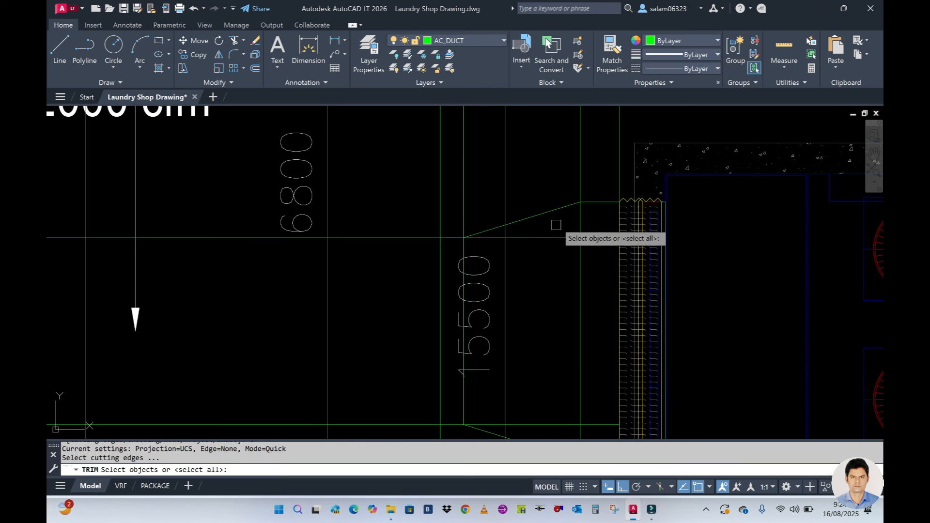
left_click(559, 209)
left_click(588, 203)
key("Return")
left_click(464, 187)
left_click(580, 177)
key("Escape")
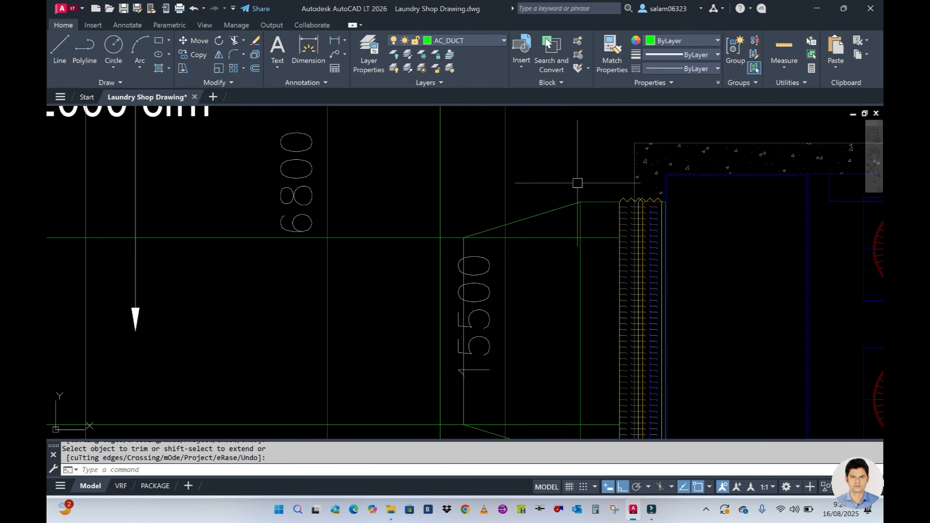
- Trim the vertical line left of the transition to the duct width, using the two 1200 mm duct edges as cutting edges
scroll(533, 203, "down", 3)
scroll(495, 224, "up", 3)
key("Return")
type("t")
key("Return")
left_click(502, 179)
left_click(505, 364)
key("Return")
left_click(530, 388)
key("Return")
scroll(571, 339, "down", 3)
scroll(632, 308, "up", 3)
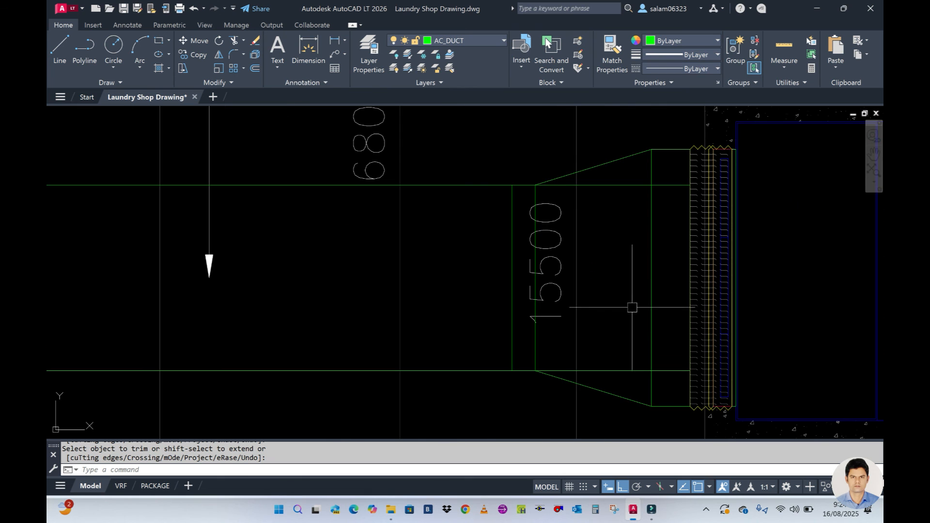
- Trim away both 1200 mm duct edges inside the transition, using the vertical line at its narrow end as the cutting edge
type("tr")
key("Return")
type("t")
key("Return")
left_click(535, 192)
key("Return")
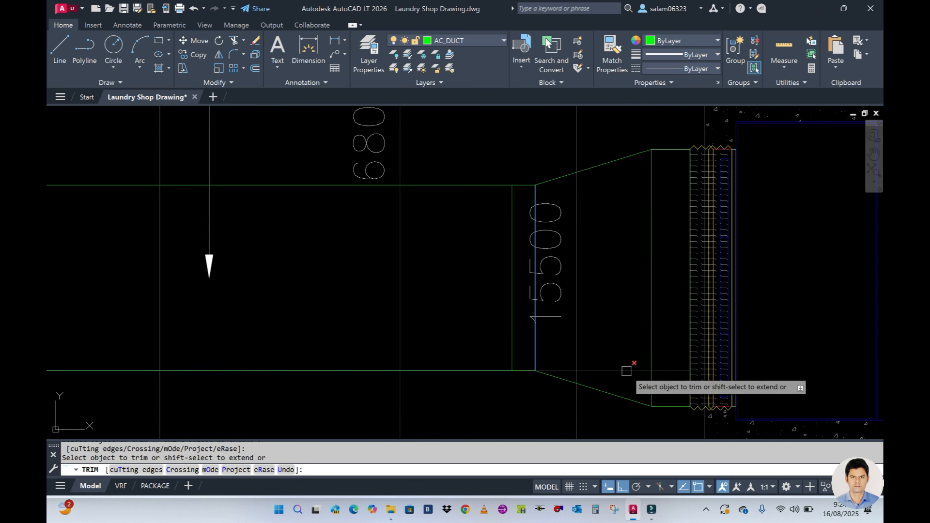
key("Escape")
scroll(641, 271, "down", 6)
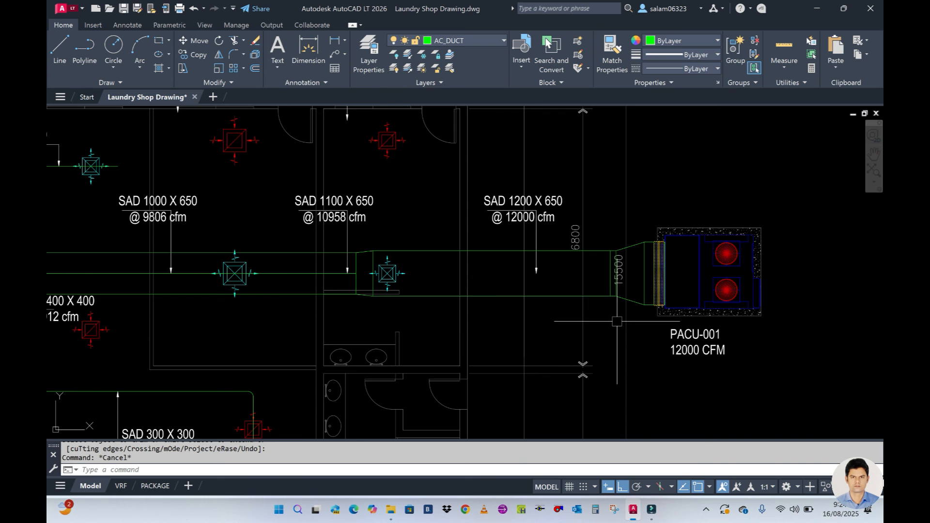
- Review the double-line main duct, its reducer and the PACU-001 transition against the whole floor plan
scroll(616, 319, "down", 4)
scroll(610, 319, "up", 2)
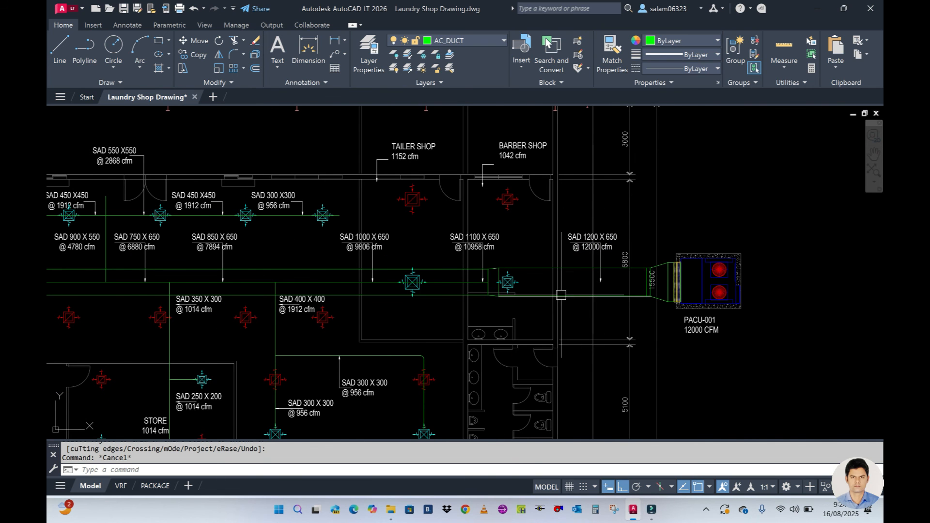
scroll(560, 295, "up", 2)
scroll(614, 276, "down", 2)
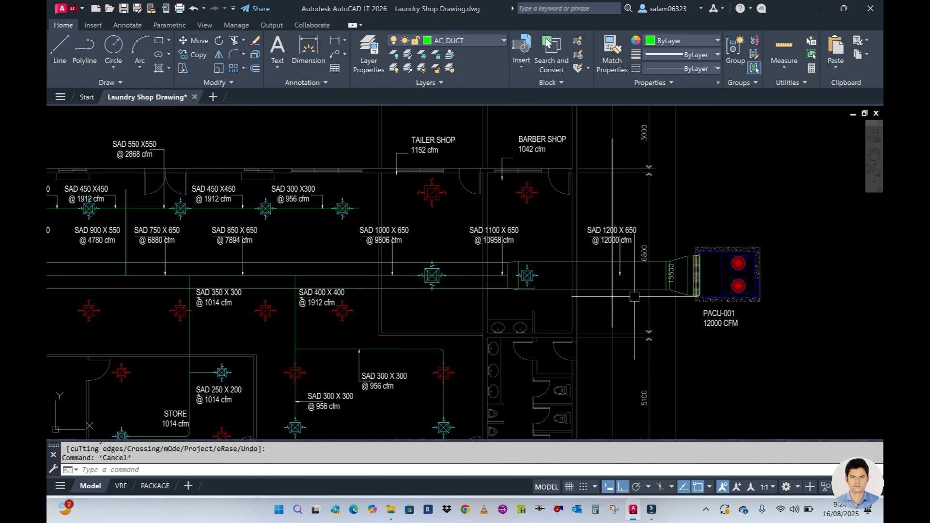
scroll(495, 290, "up", 2)
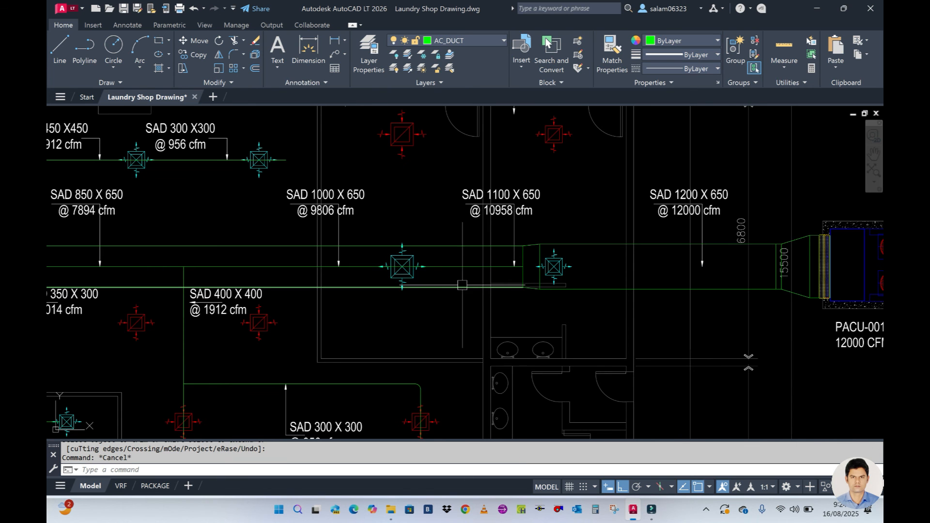
scroll(439, 253, "down", 2)
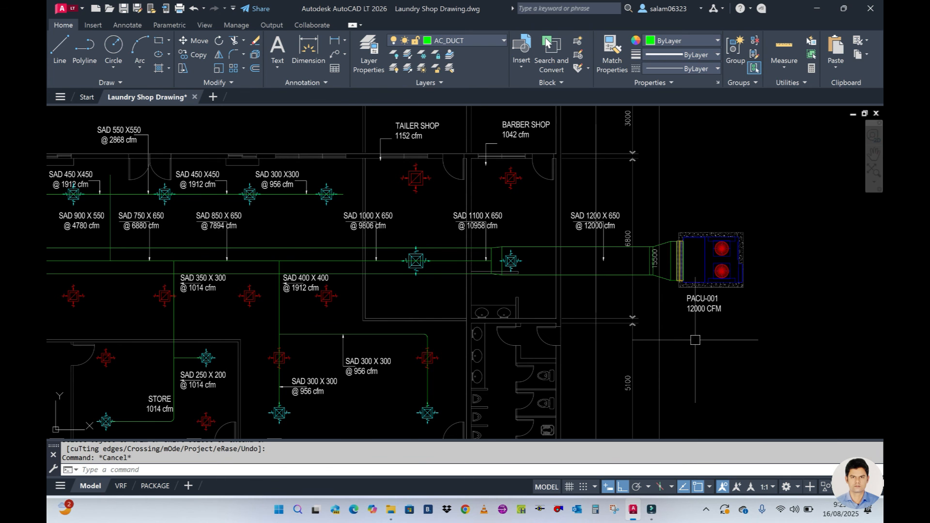
scroll(695, 340, "down", 2)
middle_click_drag(681, 345, 711, 325)
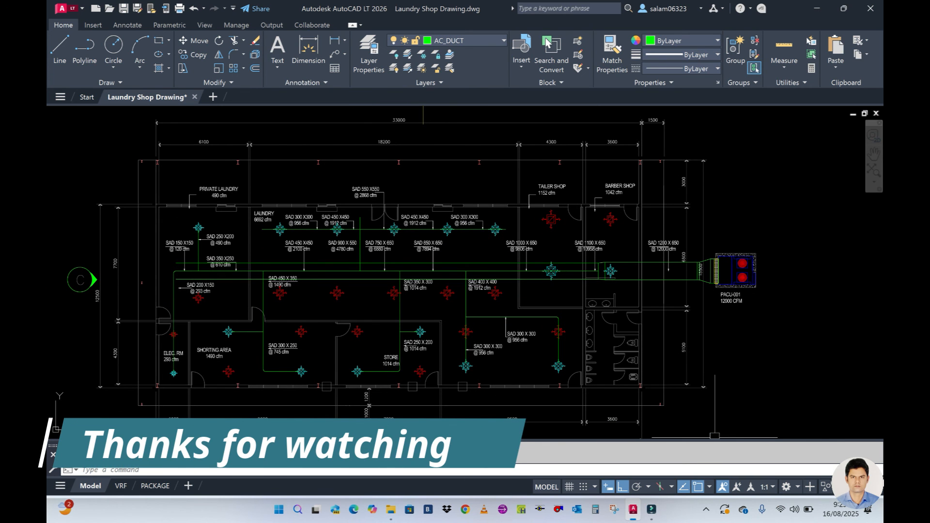
left_click(706, 509)
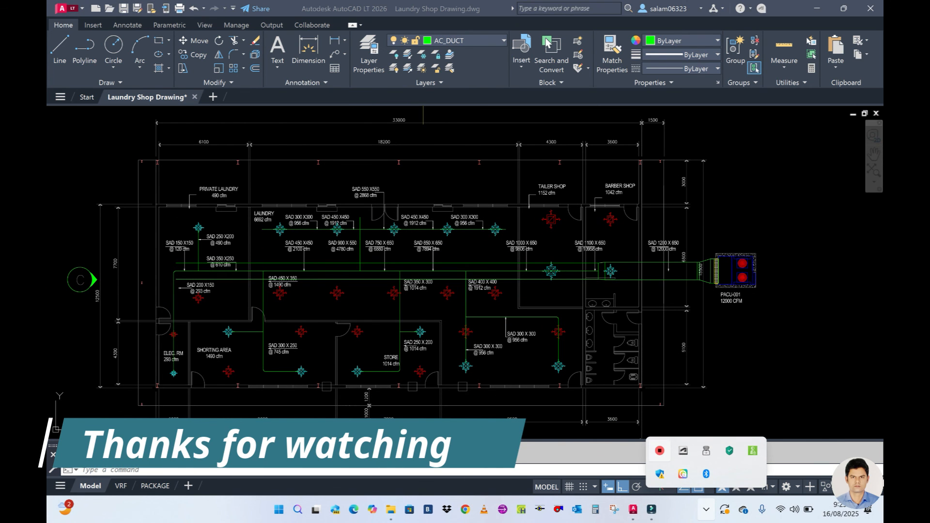
right_click(659, 451)
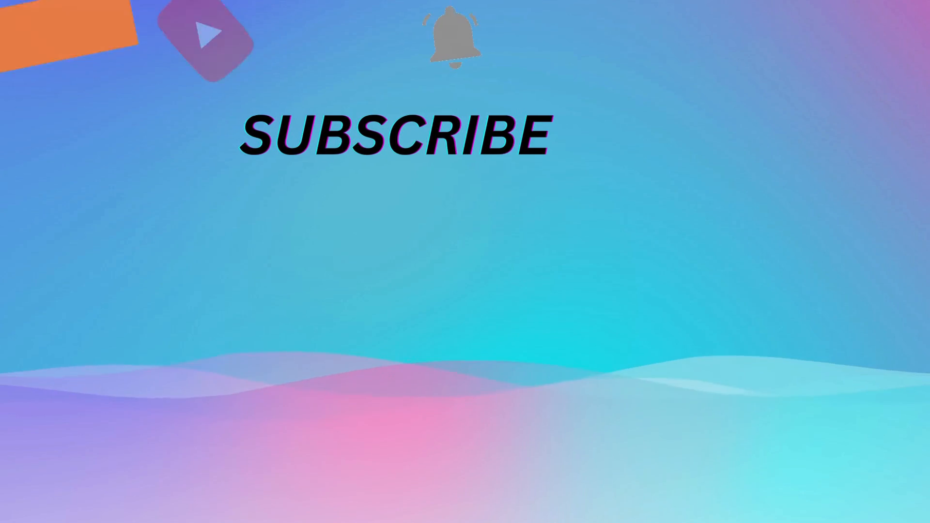